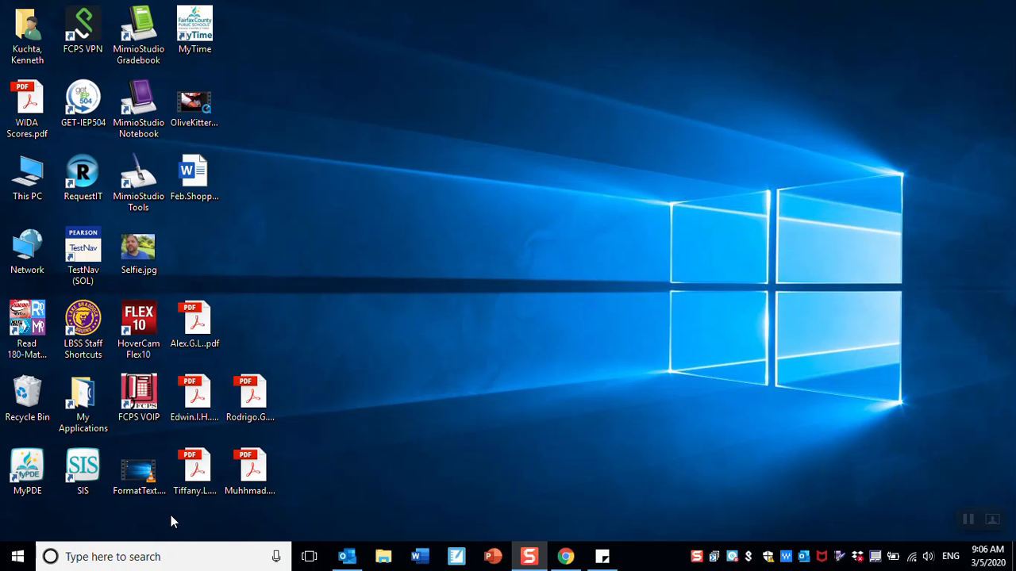
- Launch Word from the taskbar search and start a new blank document
left_click(161, 554)
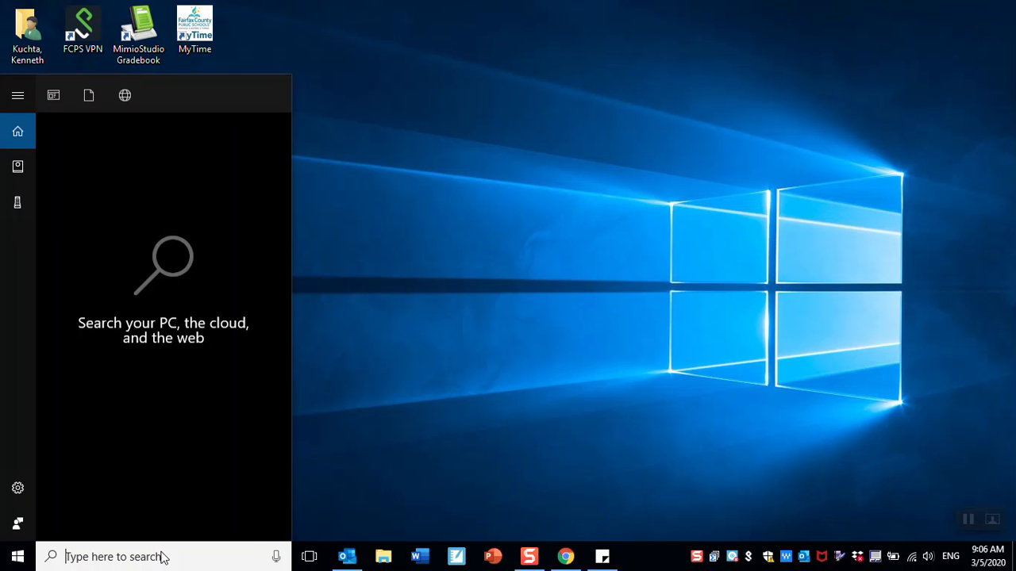
type("word")
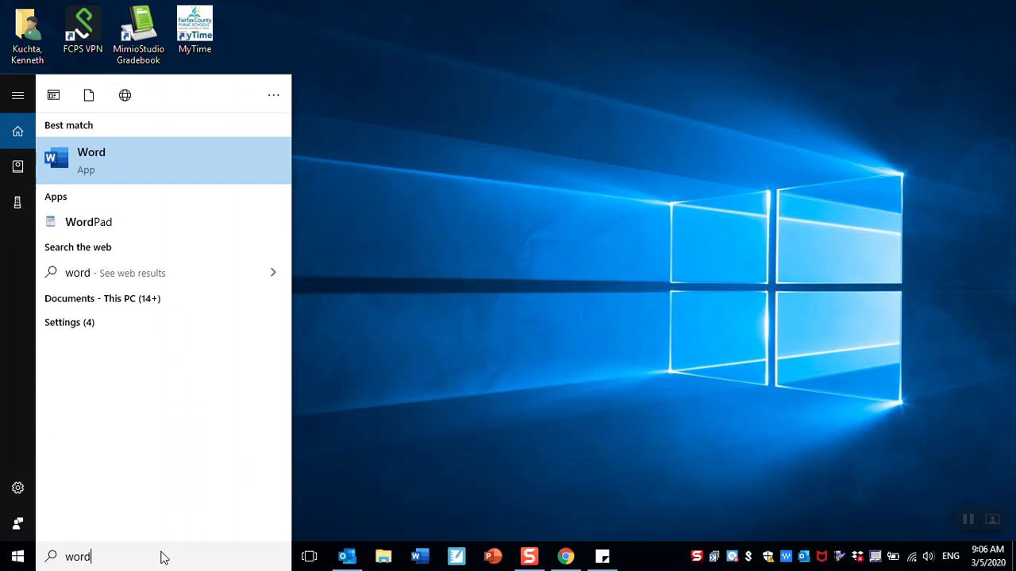
left_click(163, 164)
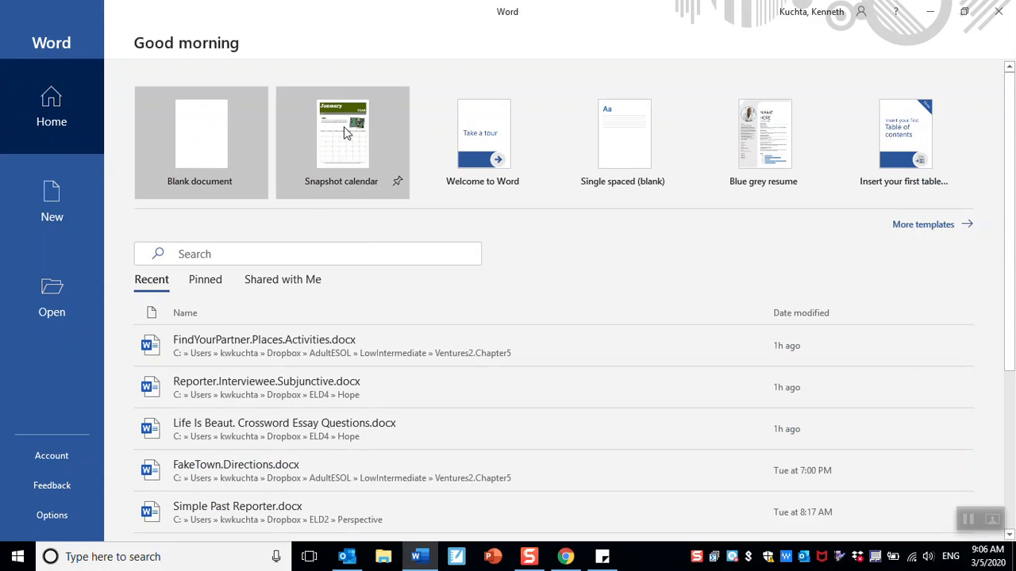
left_click(206, 145)
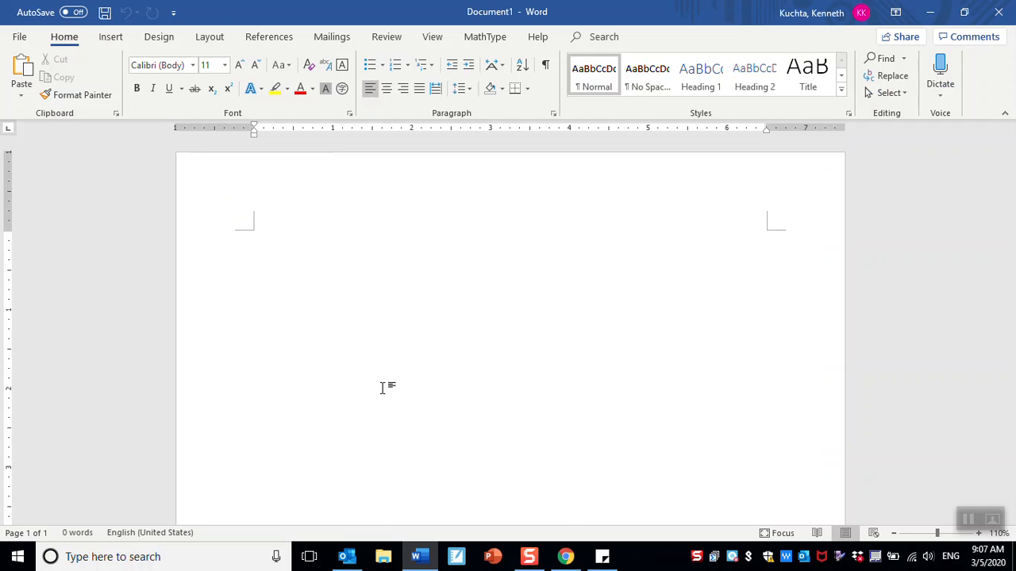
- Type the sentence 'The quick brown fox jumped over the lazy dog.'
type("The quick b")
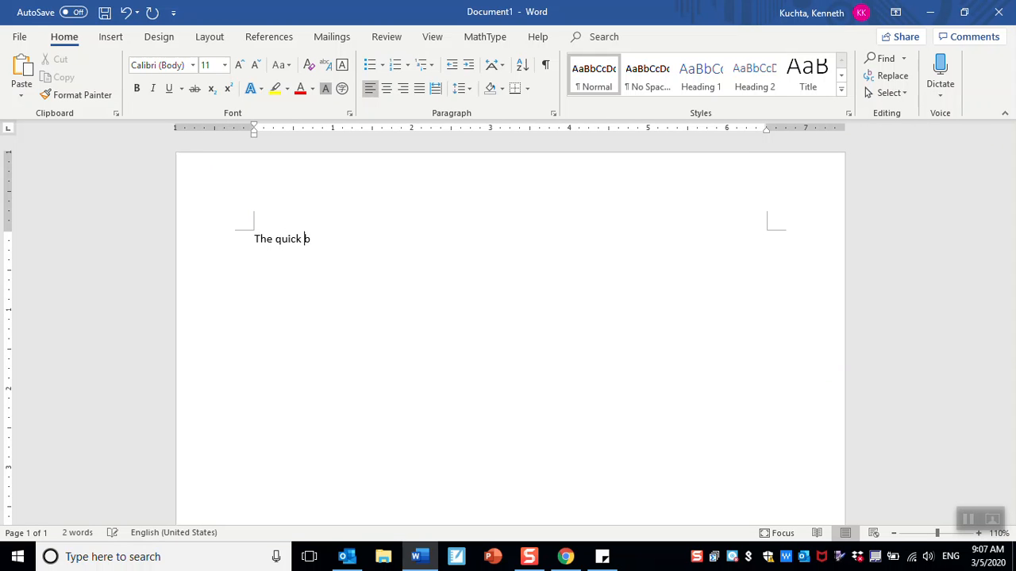
type("rown fox jumped over the lazy dog.")
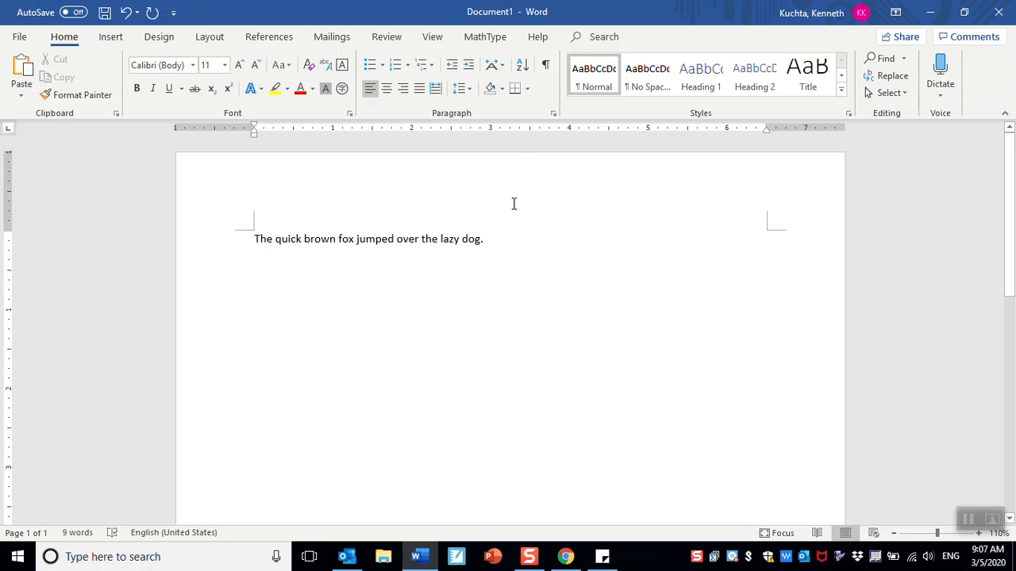
- Select the sentence and grow its Calibri font from 11 to 24 pt
left_click_drag(489, 239, 270, 225)
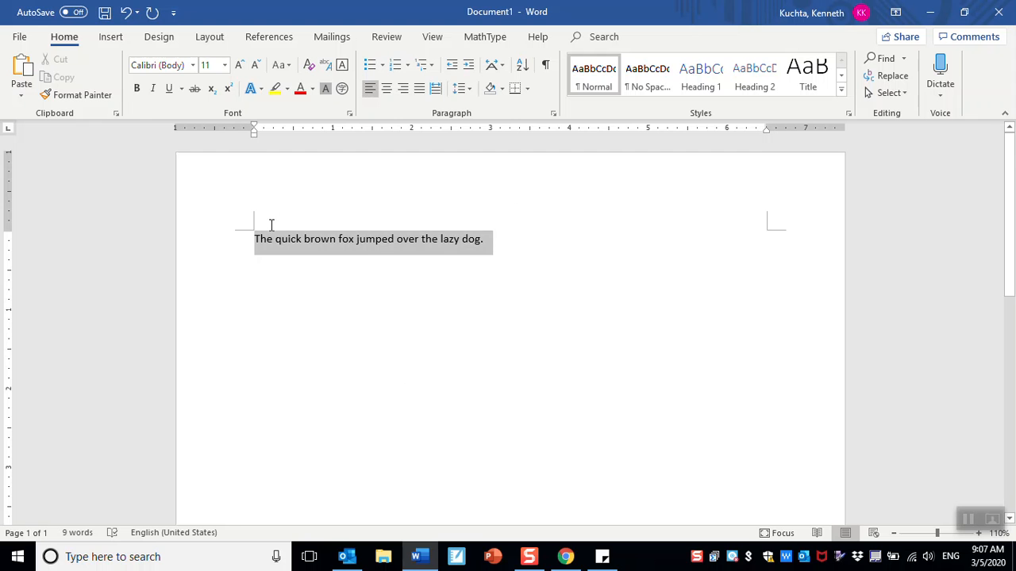
left_click(239, 65)
left_click(239, 65)
left_click(239, 65)
left_click(239, 66)
left_click(239, 65)
left_click(239, 65)
left_click(239, 66)
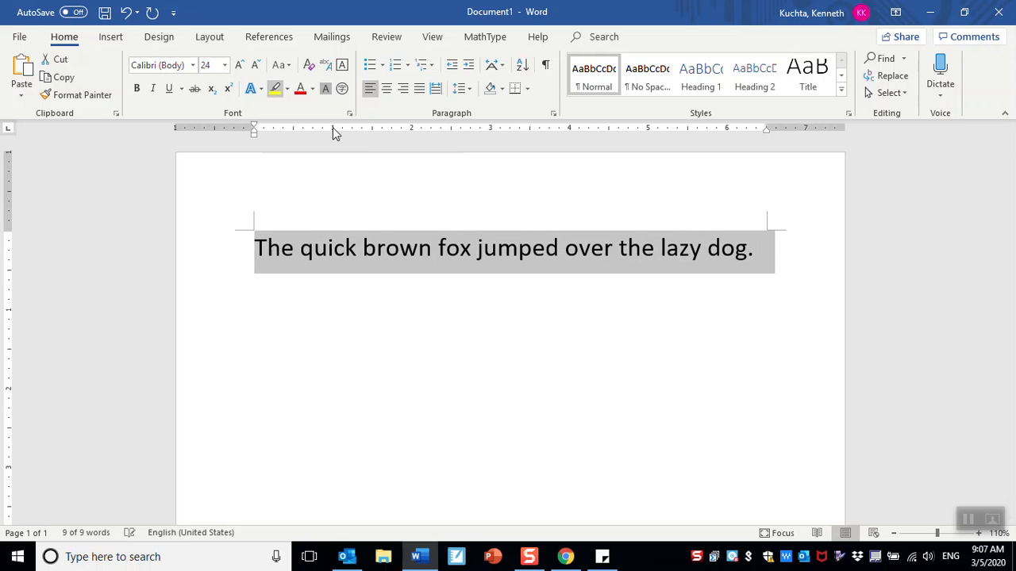
left_click(766, 255)
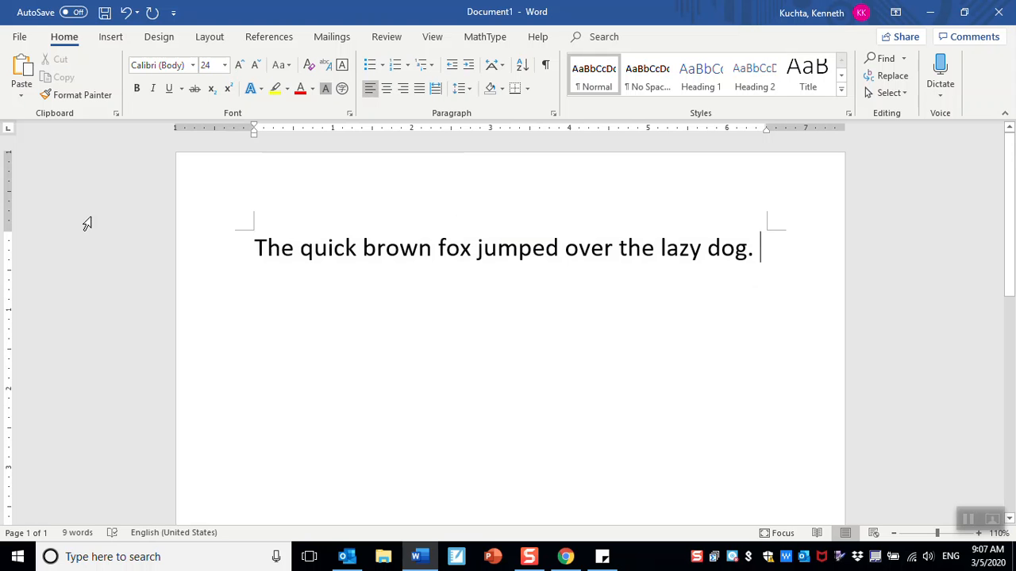
left_click_drag(252, 247, 756, 271)
key("ctrl+c")
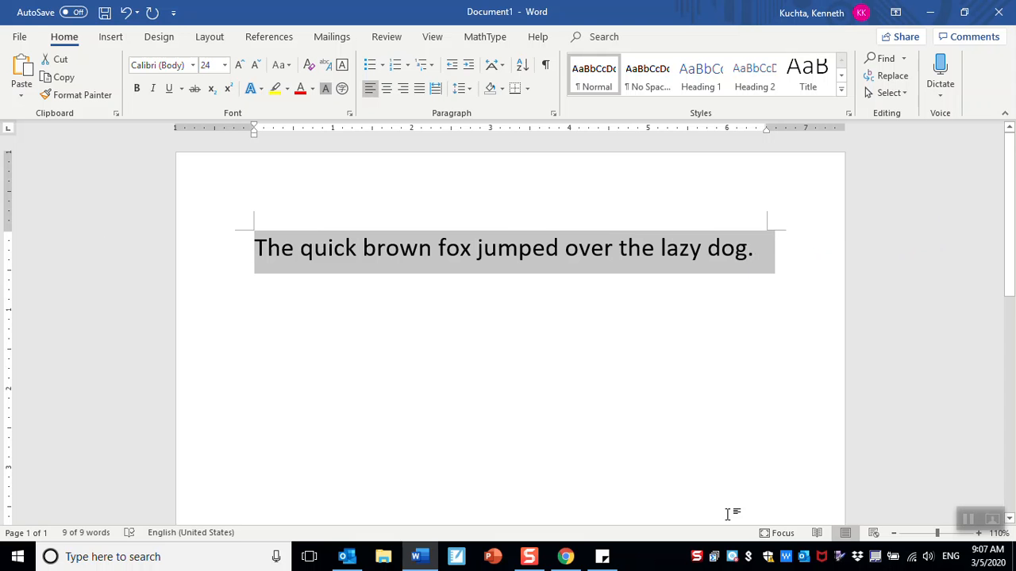
- Consult the US keyboard picture in Chrome, then paste a second sentence copy on a new line
left_click(565, 556)
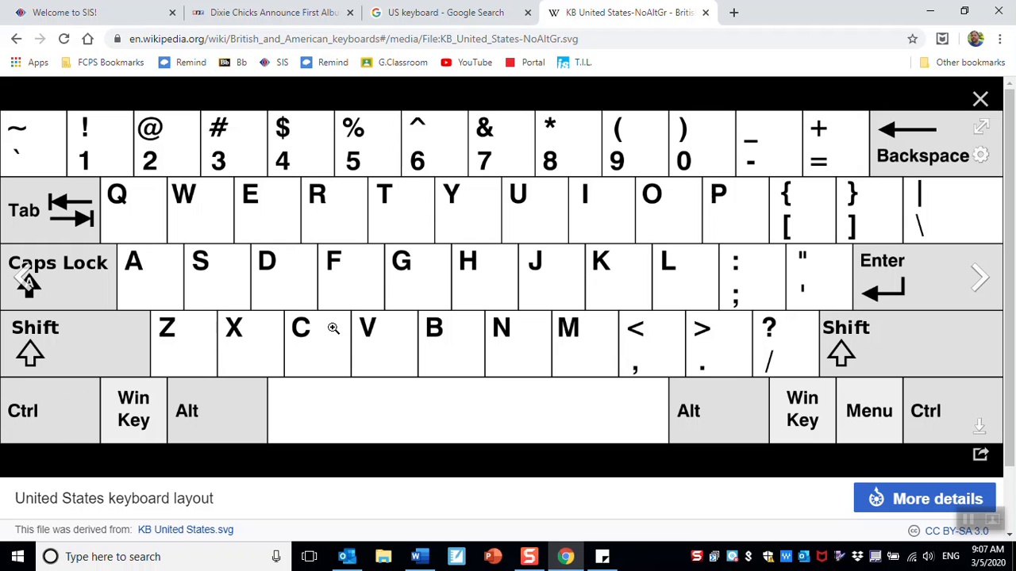
left_click(930, 12)
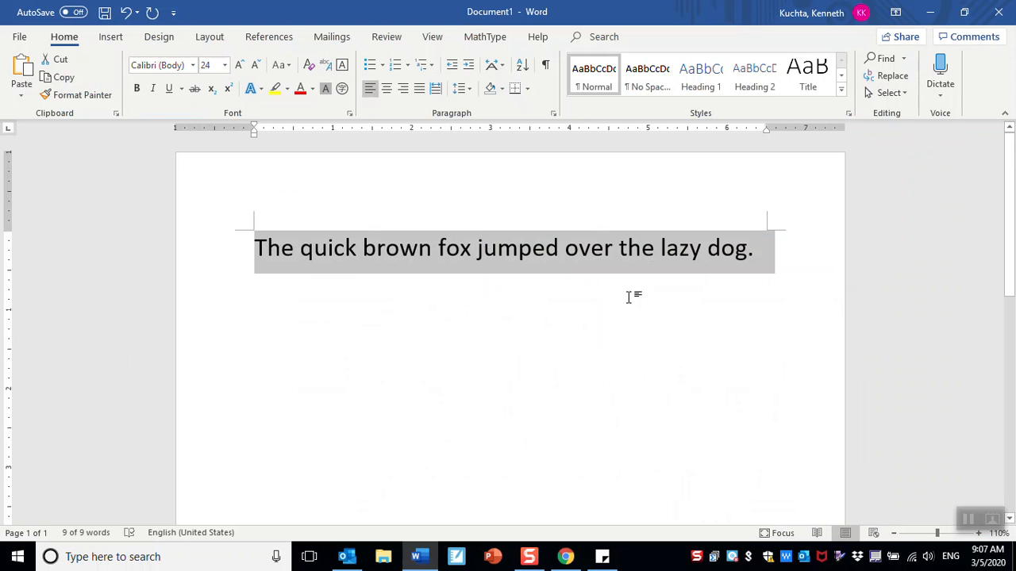
left_click(761, 255)
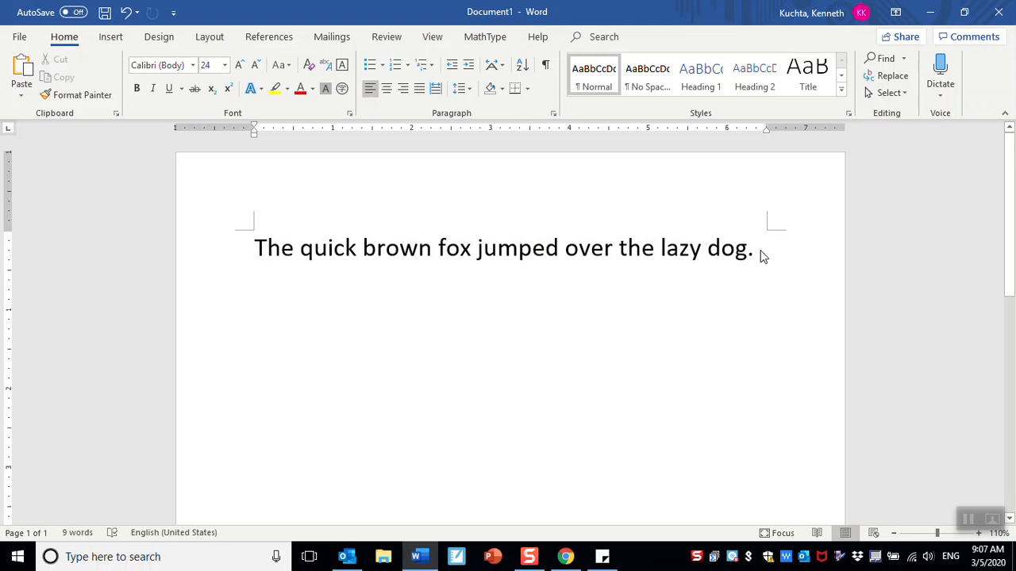
key("Return")
left_click(564, 556)
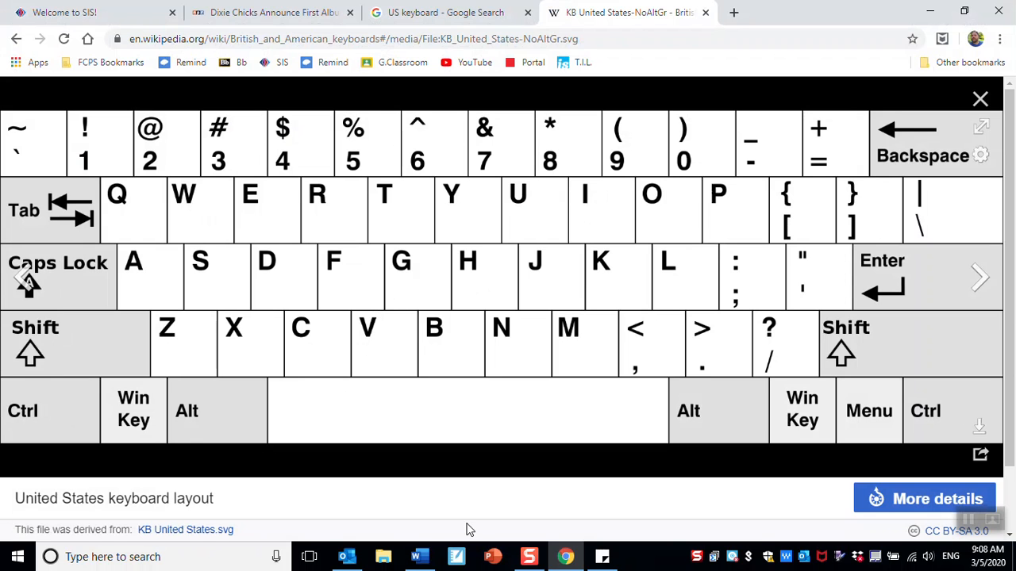
left_click(429, 558)
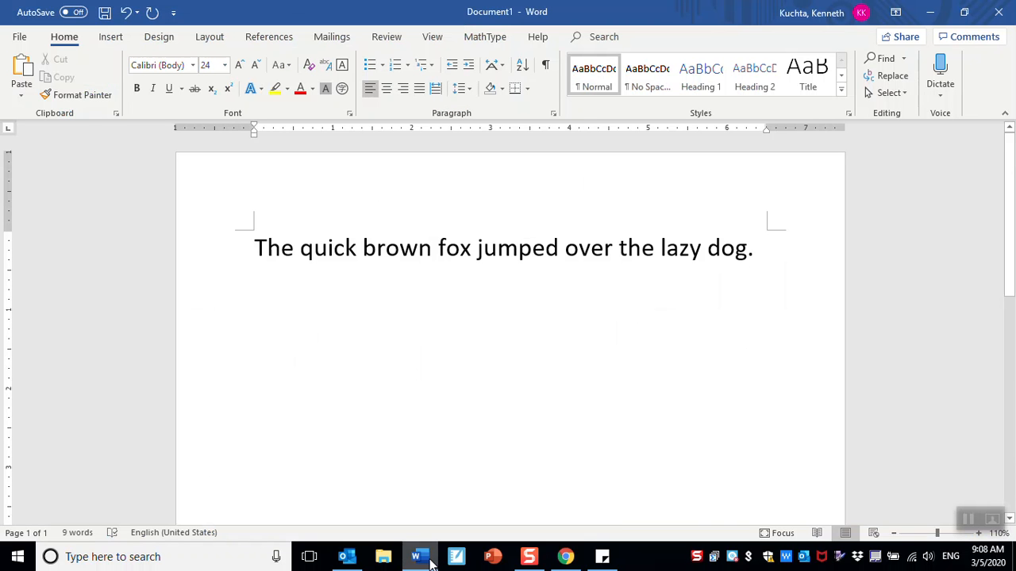
key("ctrl+v")
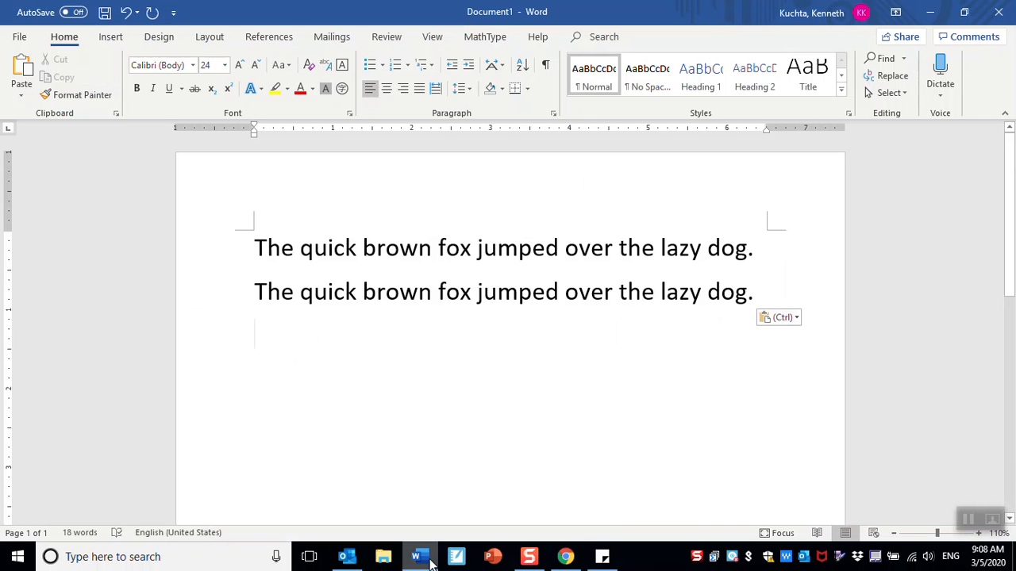
- Paste three more copies of the sentence, making five identical lines
key("ctrl+v")
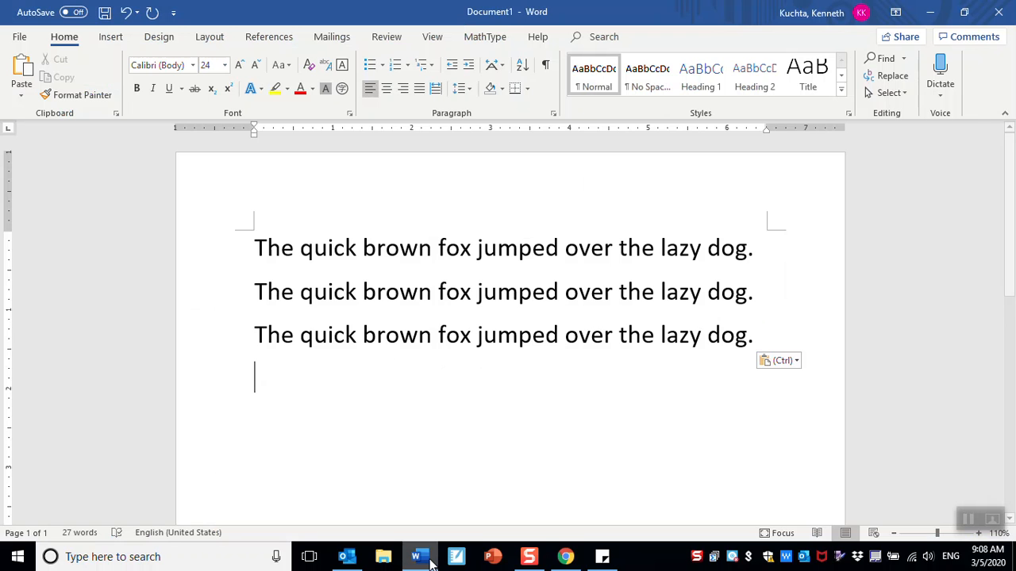
key("ctrl+v")
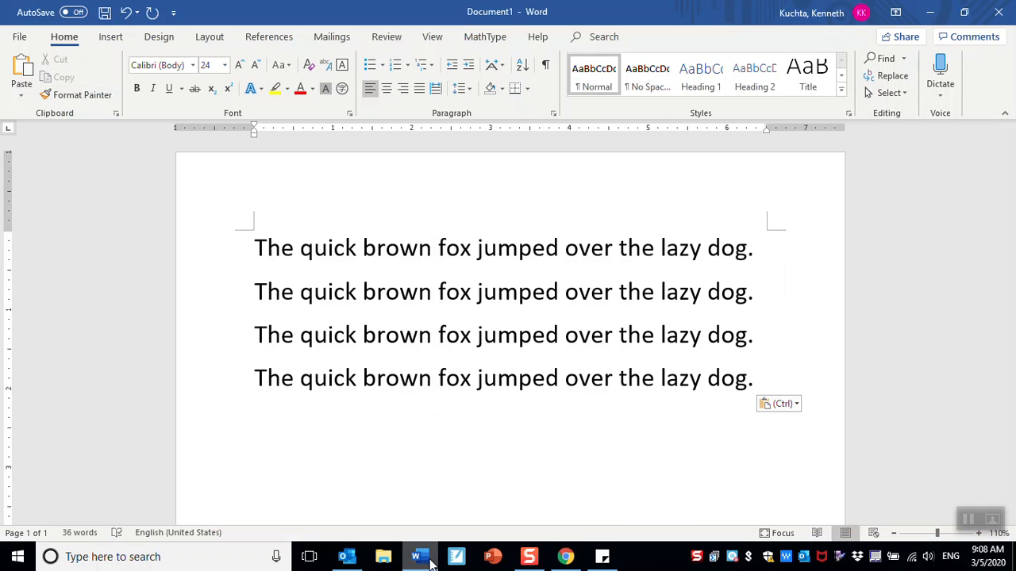
key("ctrl+v")
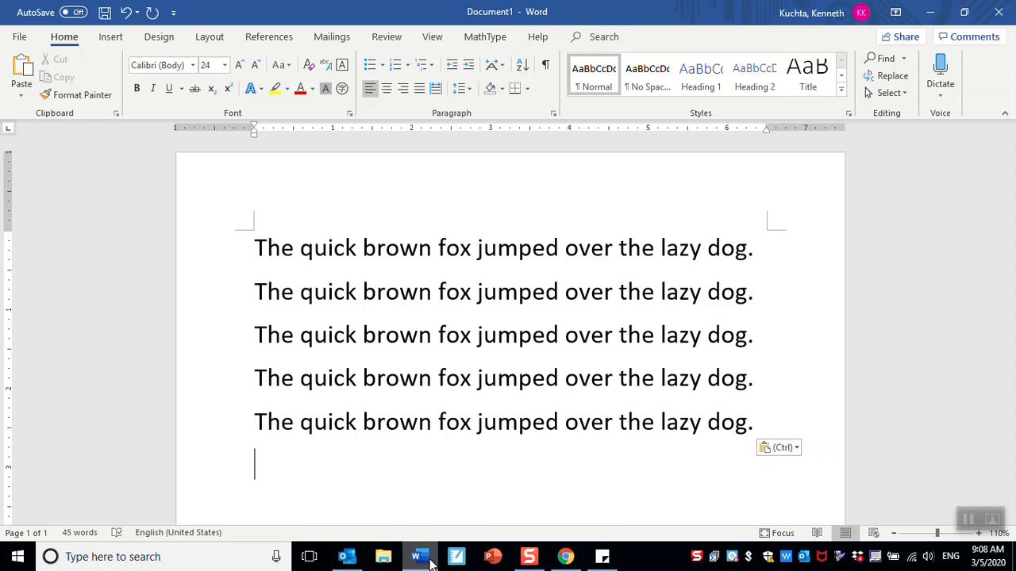
scroll(524, 444, "down", 2)
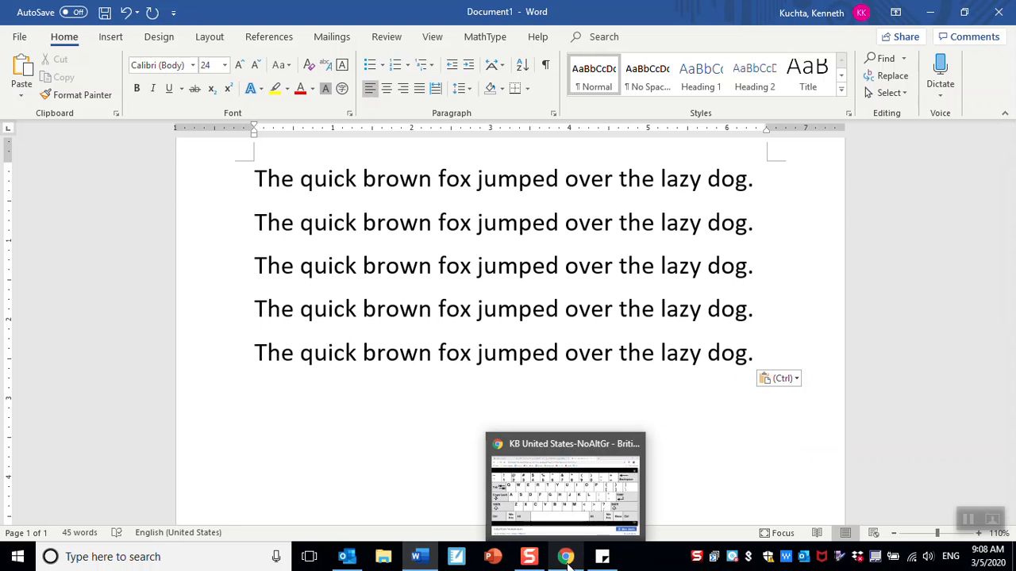
- Search Google Images for 'flower' in a new Chrome tab and copy the orange flower image
left_click(567, 559)
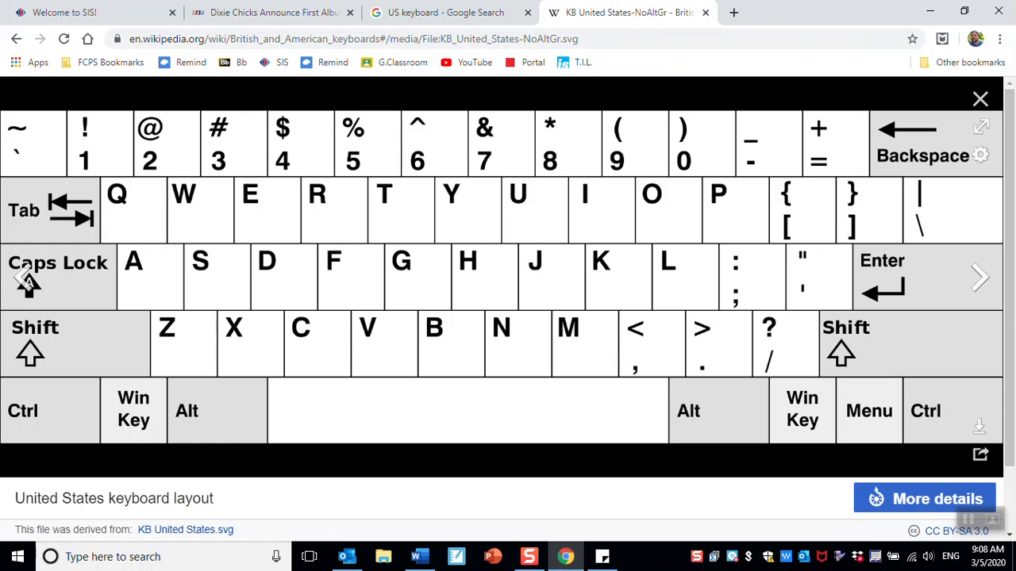
left_click(733, 12)
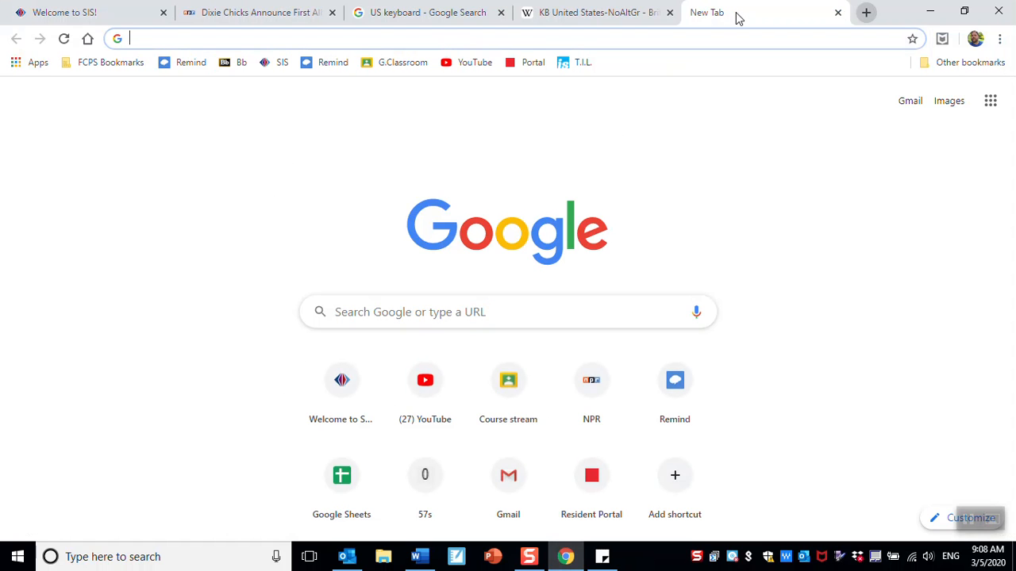
type("flower")
key("Return")
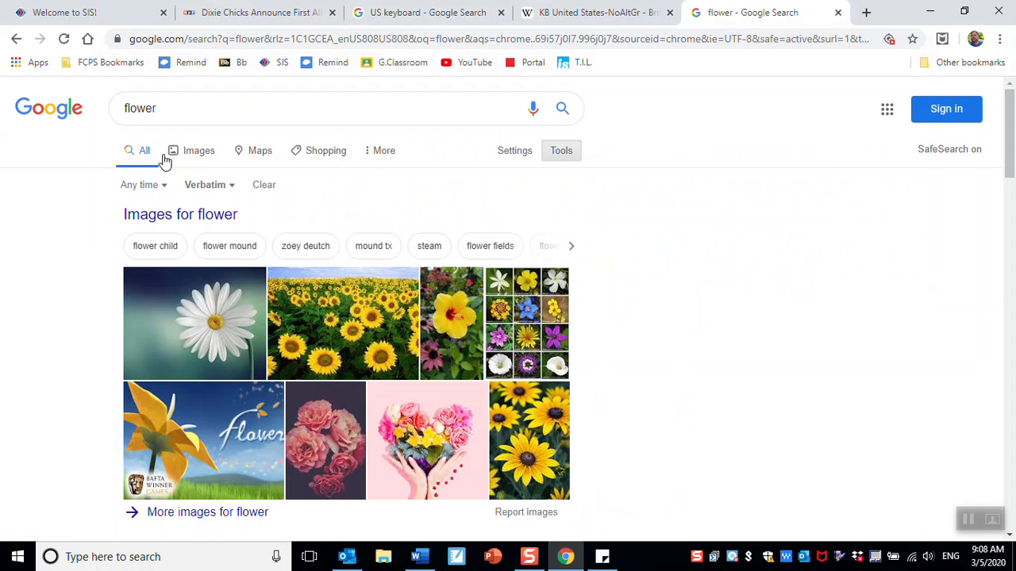
left_click(196, 157)
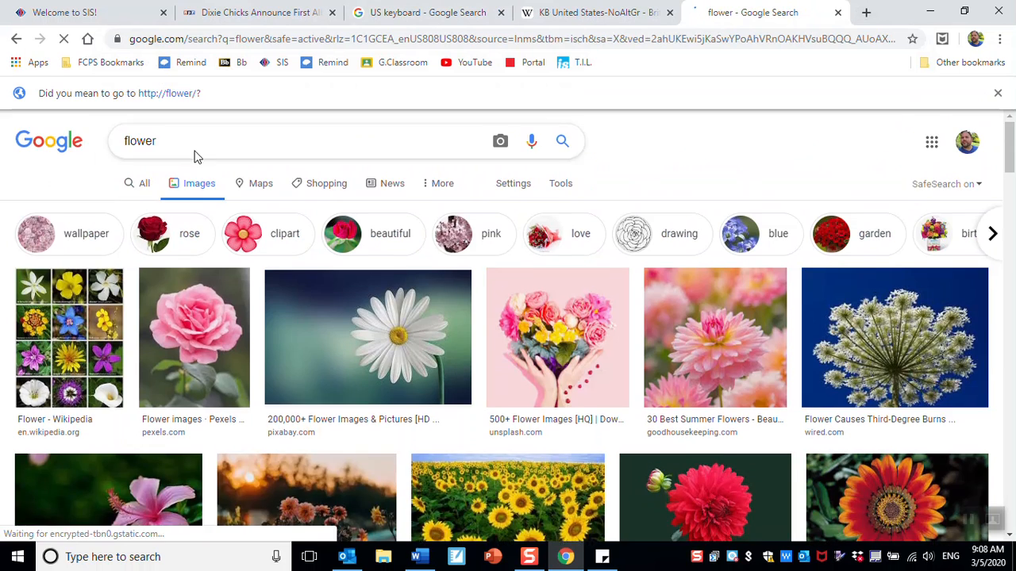
scroll(536, 379, "down", 3)
right_click(893, 277)
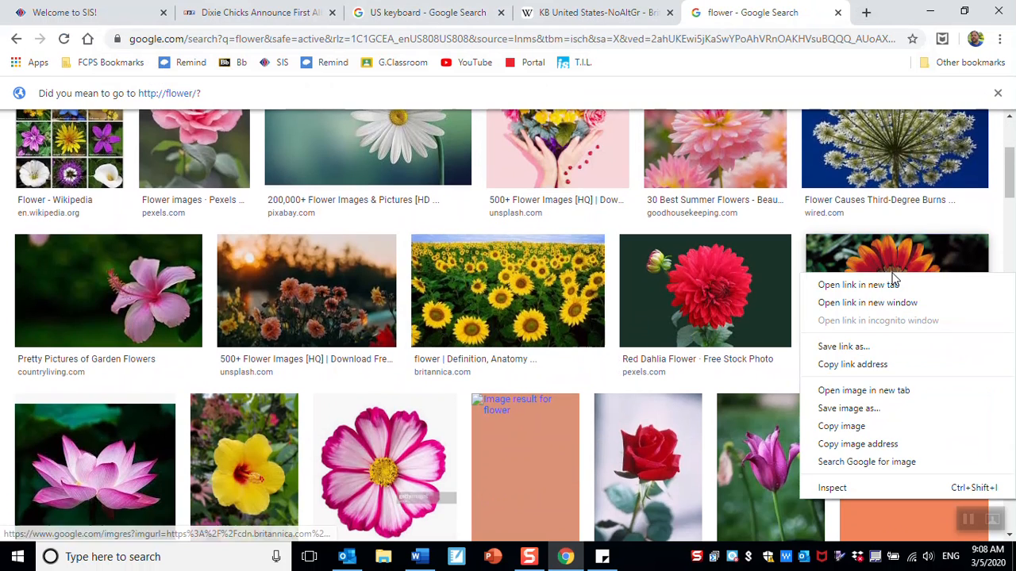
left_click(839, 426)
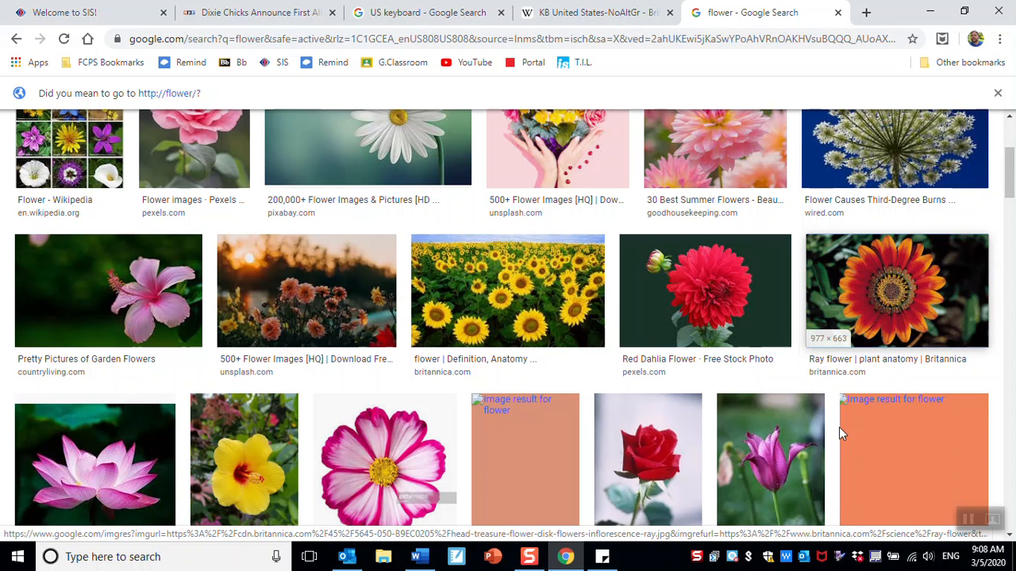
key("alt+Tab")
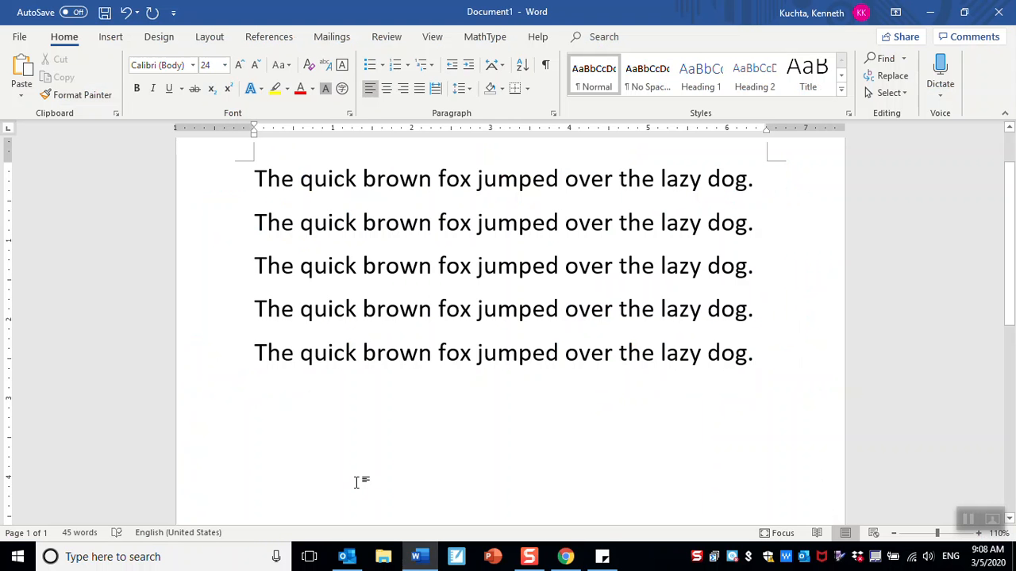
- Paste the orange flower as a picture below the sentences, then deselect it
right_click(297, 403)
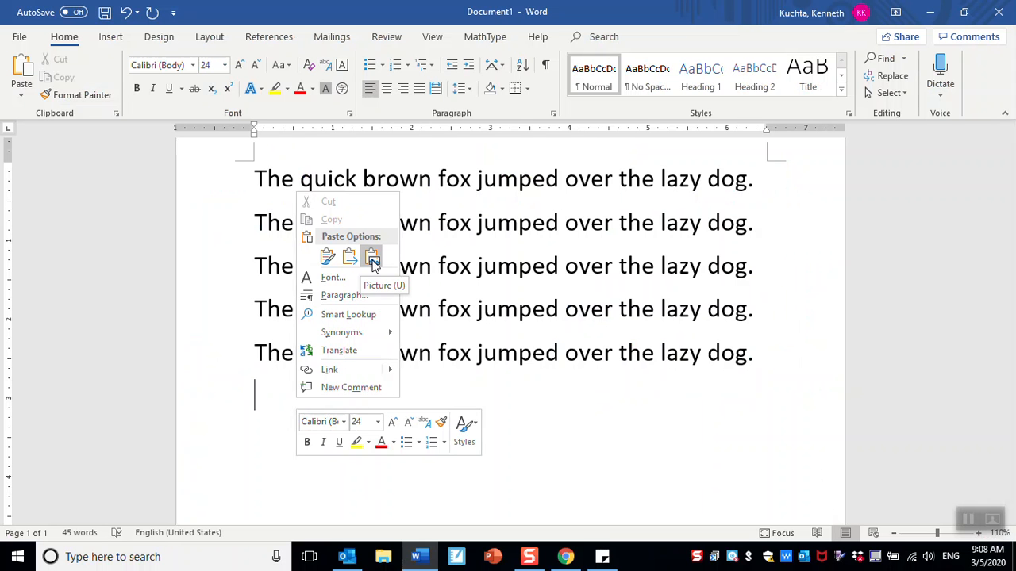
left_click(372, 257)
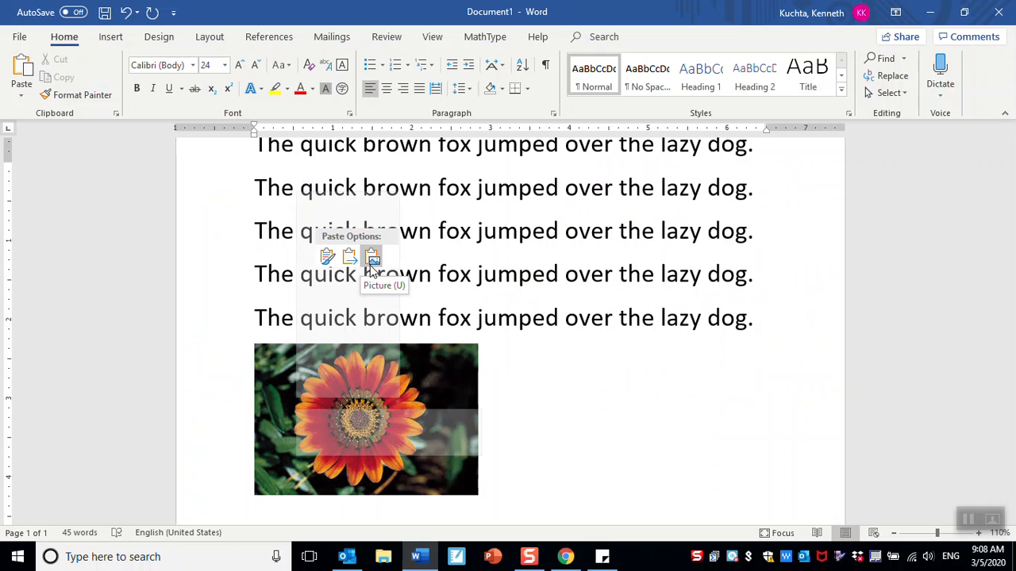
scroll(563, 431, "down", 2)
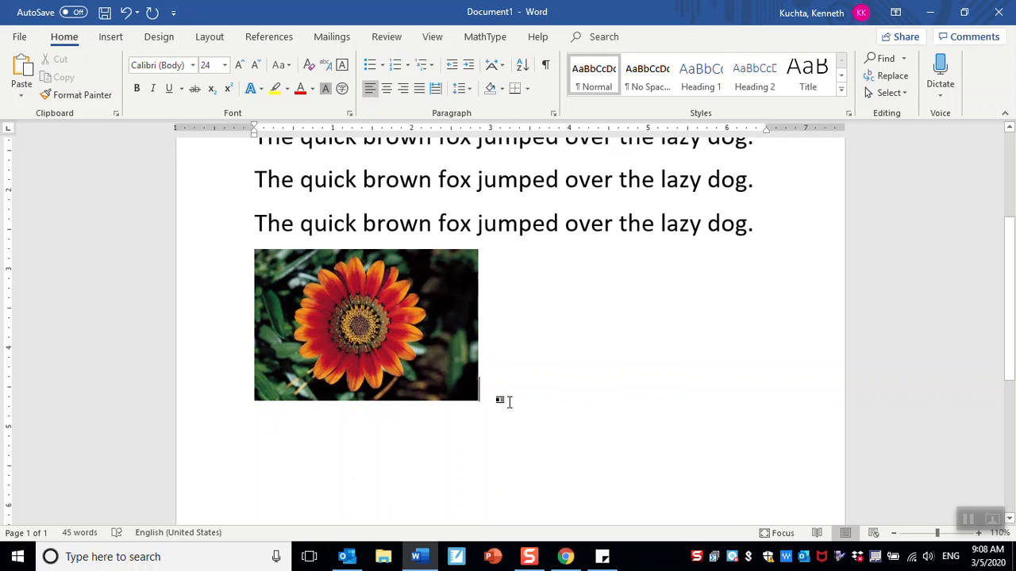
left_click(329, 356)
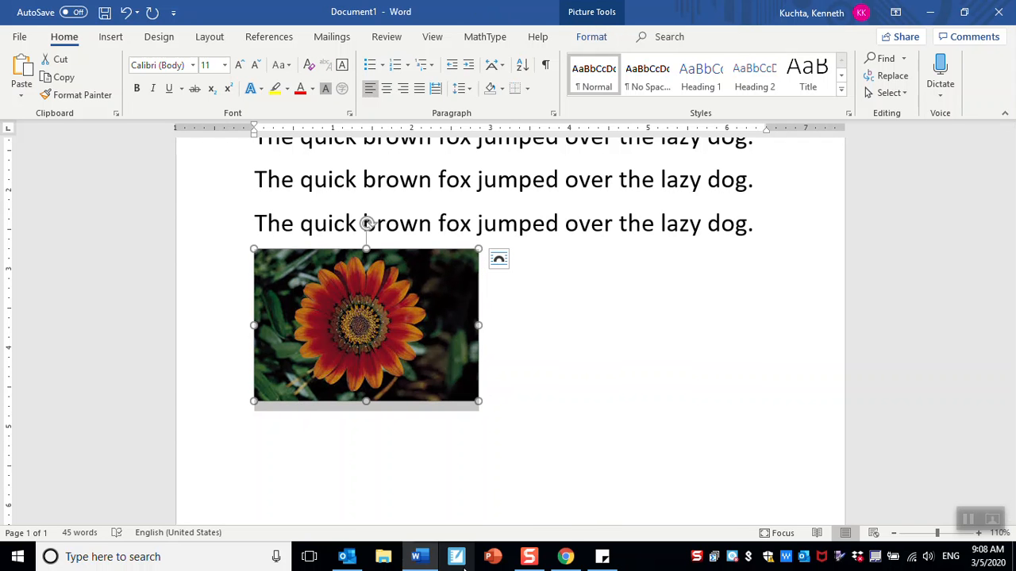
left_click(570, 372)
- Paste more copies of the flower image and start a new blank page after them
key("ctrl+v")
key("ctrl+v")
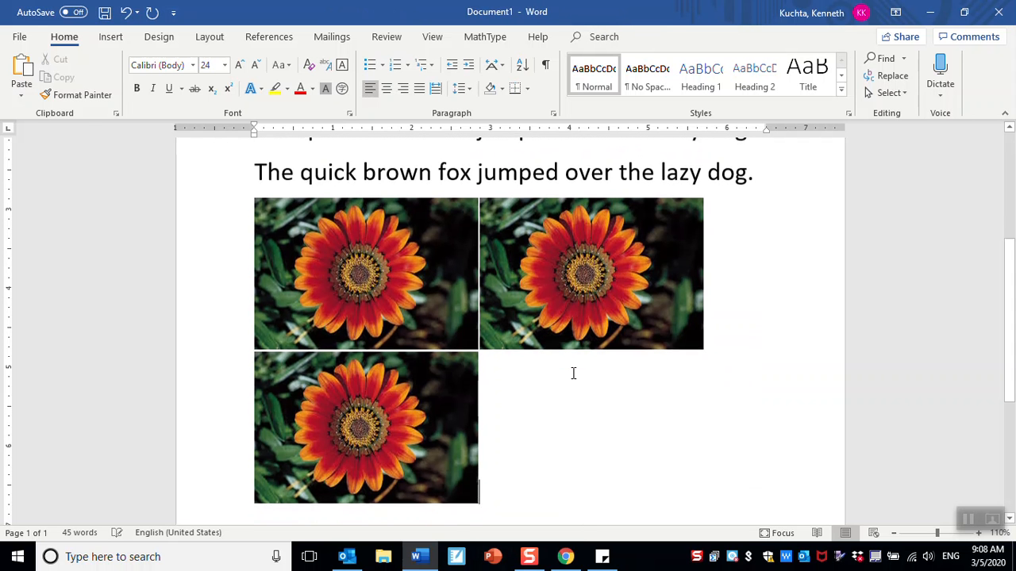
key("ctrl+v")
key("ctrl+v")
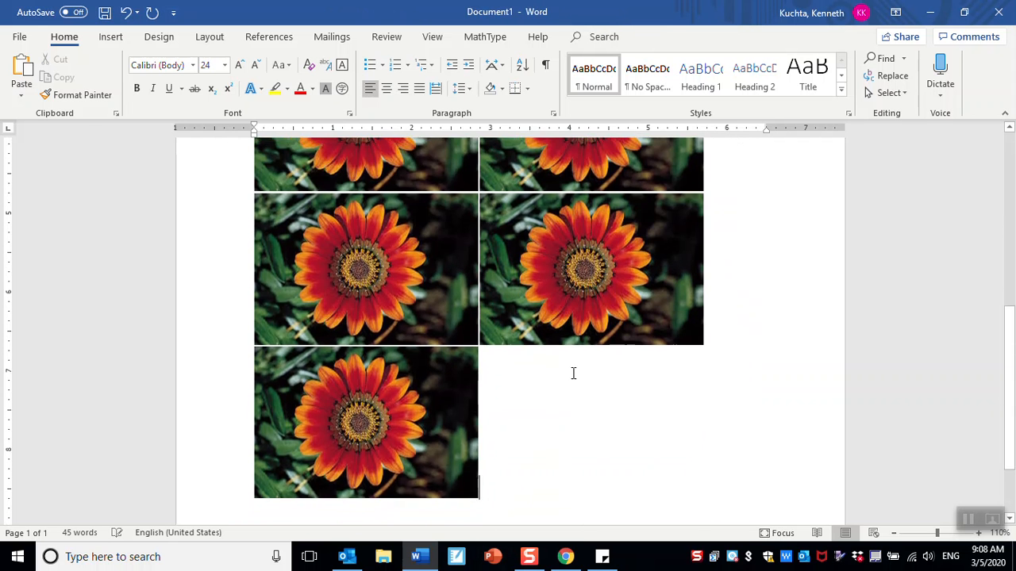
key("ctrl+v")
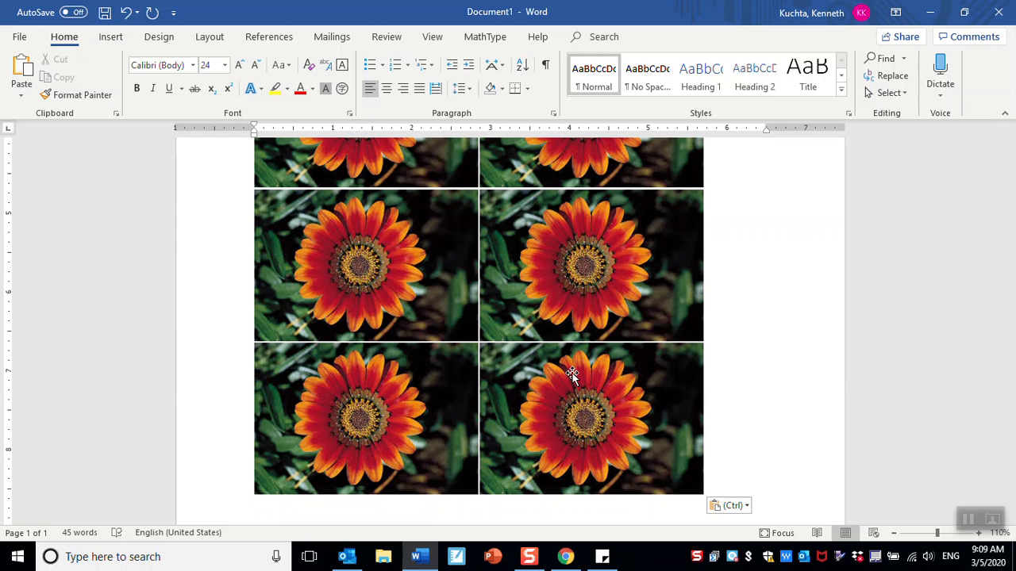
key("Return")
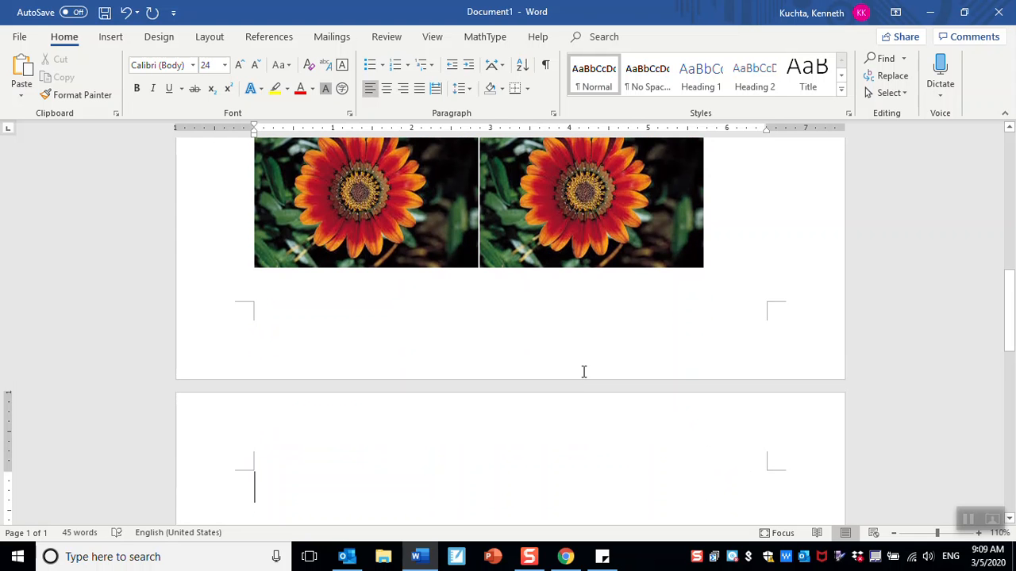
scroll(583, 372, "down", 5)
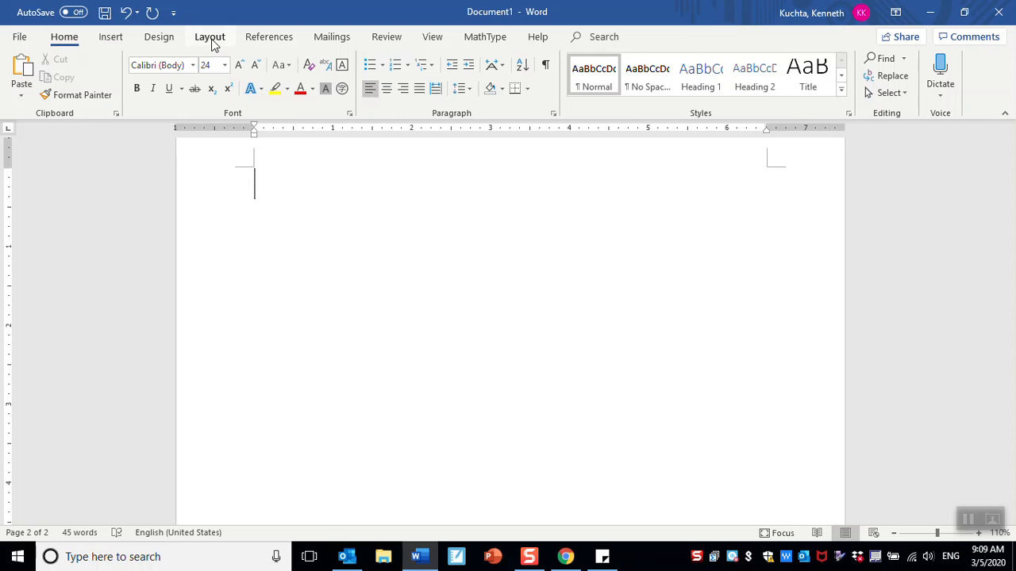
left_click(108, 38)
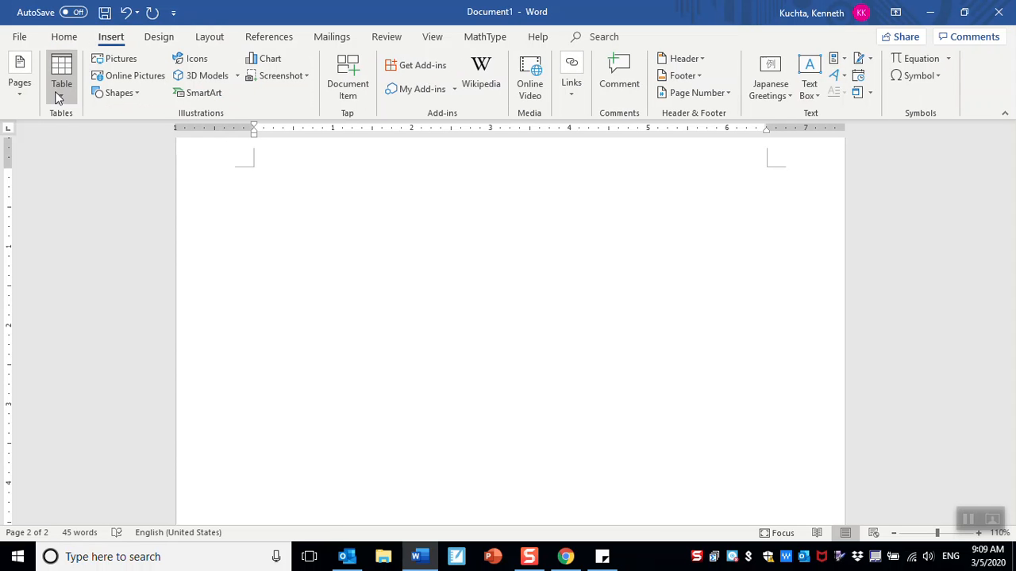
- Insert a trial 2x8 table, type 'Family', then undo everything back to the empty page
left_click(61, 86)
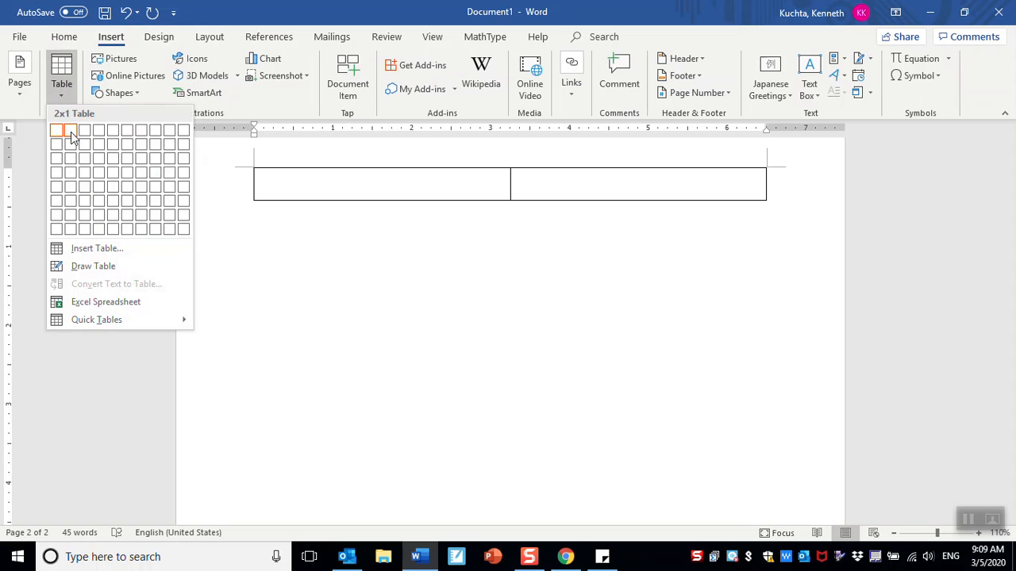
left_click(70, 228)
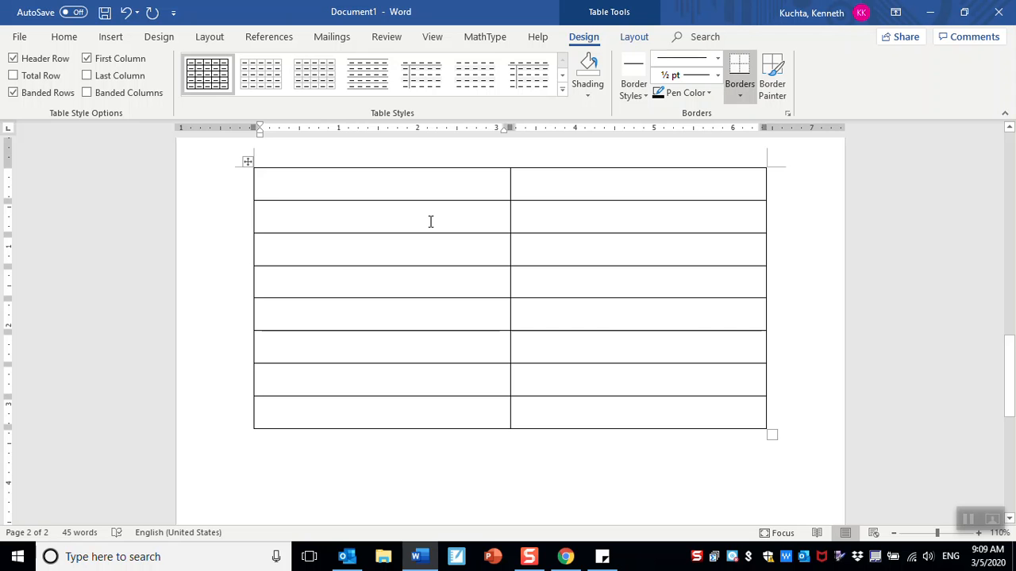
type("Family")
key("BackSpace")
left_click(126, 12)
left_click(125, 12)
left_click(125, 12)
left_click(125, 12)
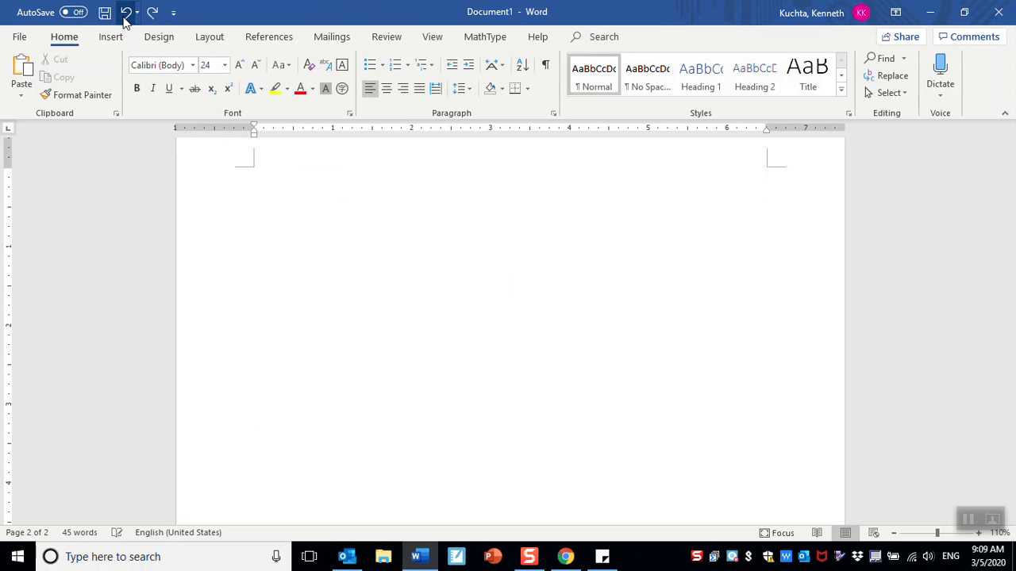
- Insert the 2-column, 8-row table again at the top of the new page
left_click(111, 37)
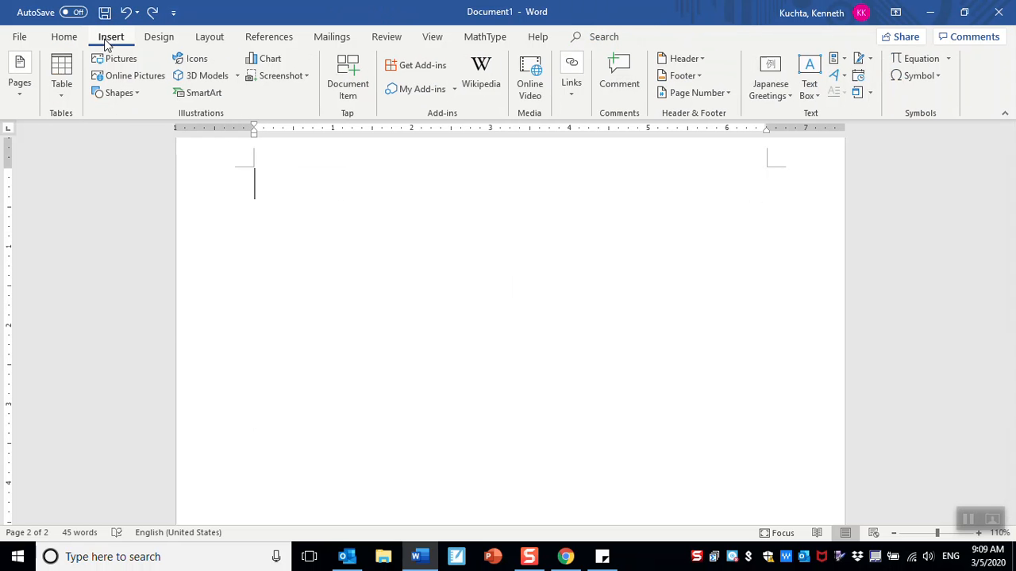
left_click(65, 71)
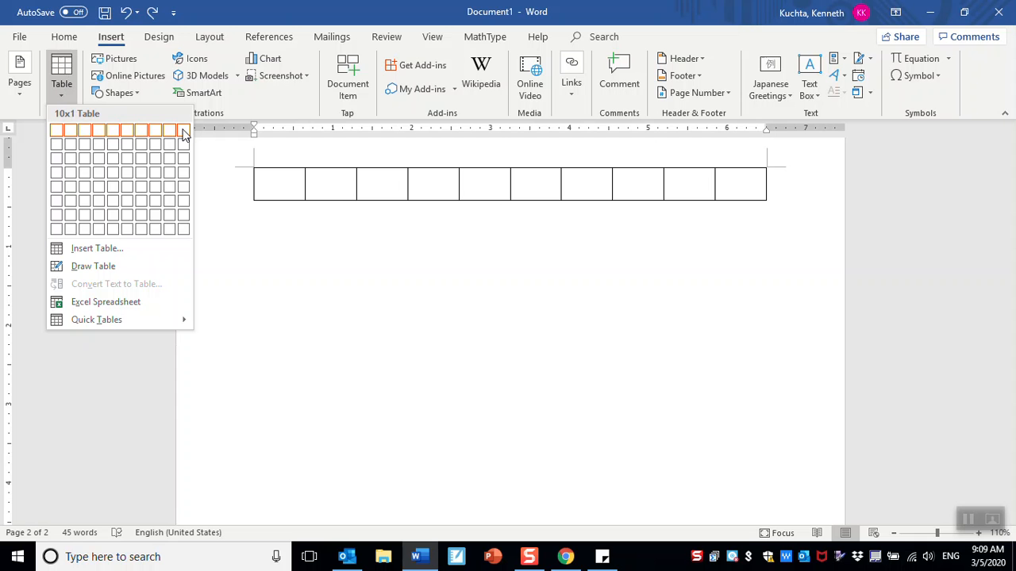
left_click(73, 230)
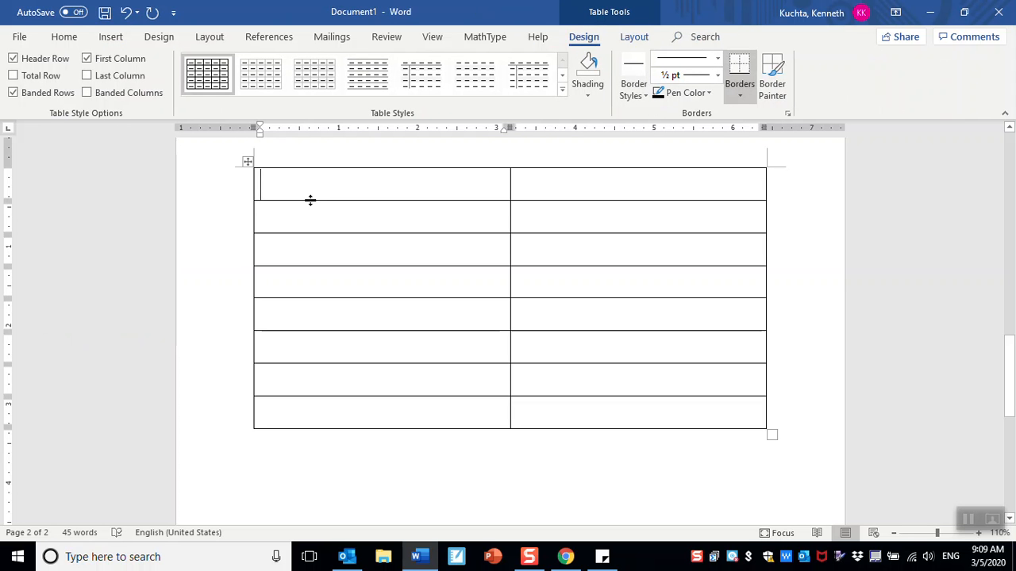
- Type headers 'Names' and 'Birthdays', then add Robert with birthday 1.6
type("Names")
key("Tab")
type("Birthdays")
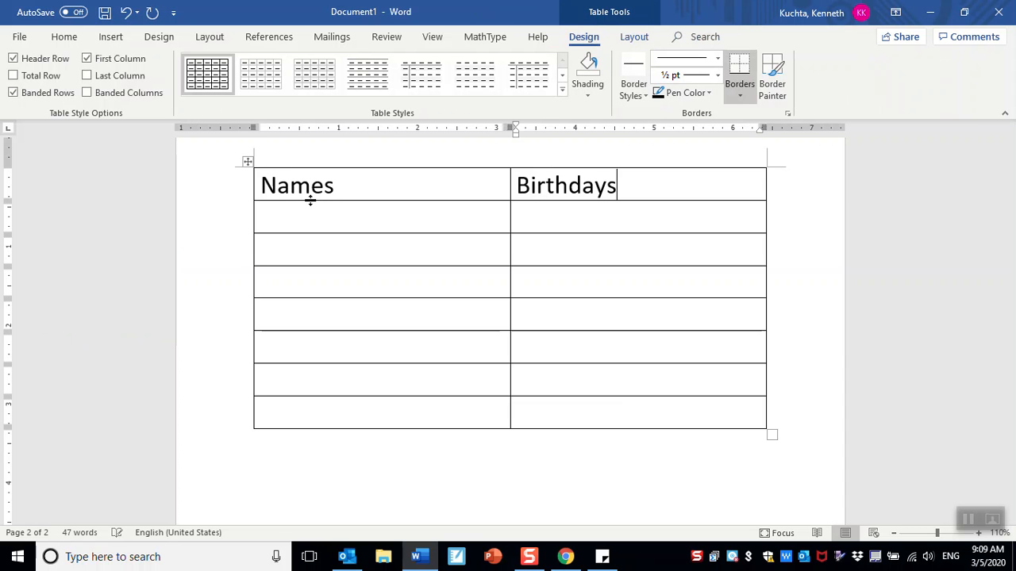
key("Tab")
type("Robert")
key("Tab")
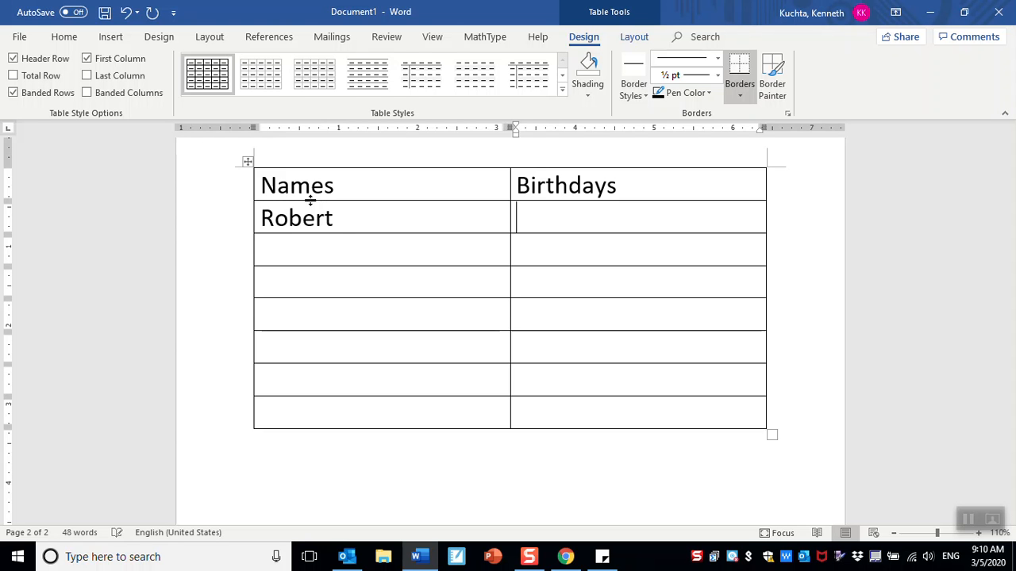
type("1.6")
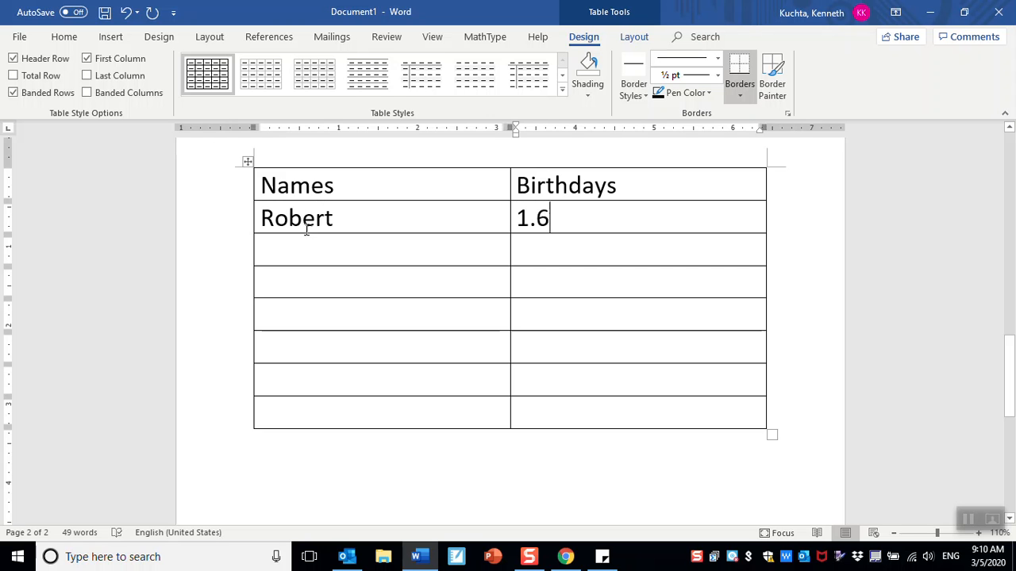
- Add Bertha with 2.5 and Peter with 2.18 in the next two rows
left_click(309, 253)
type("Bertha")
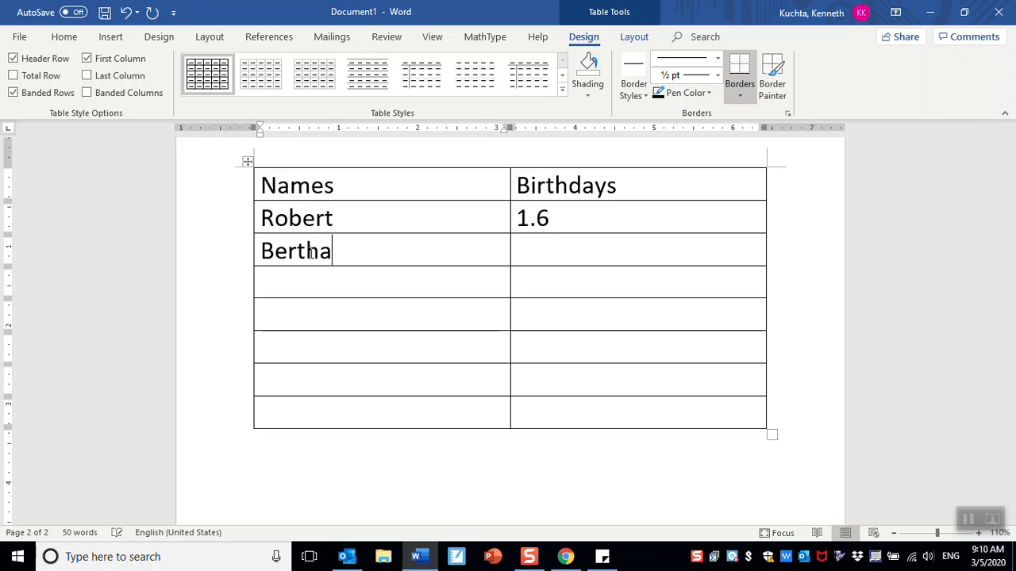
key("Tab")
type("2.5")
left_click(275, 278)
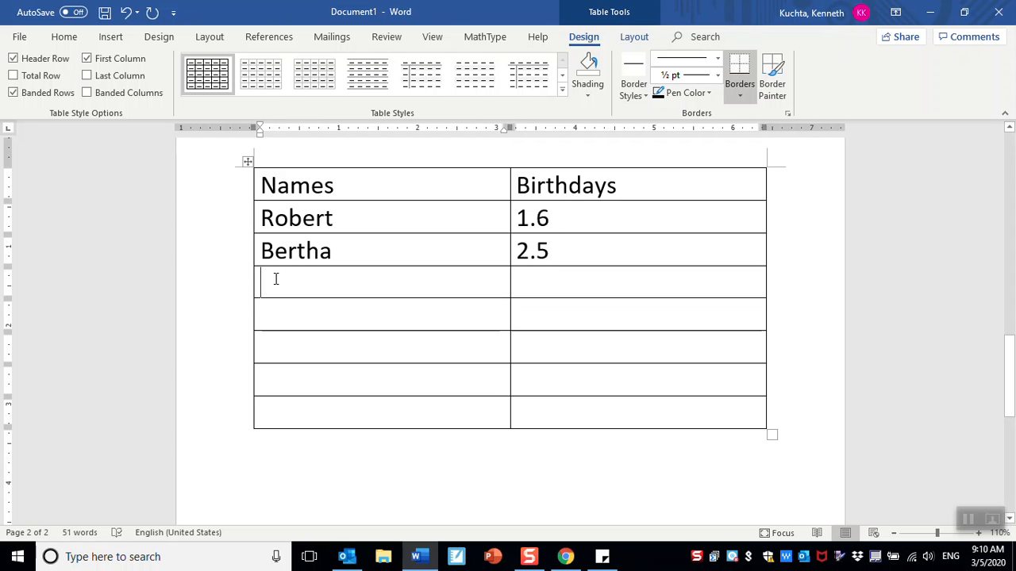
type("Peter")
key("Tab")
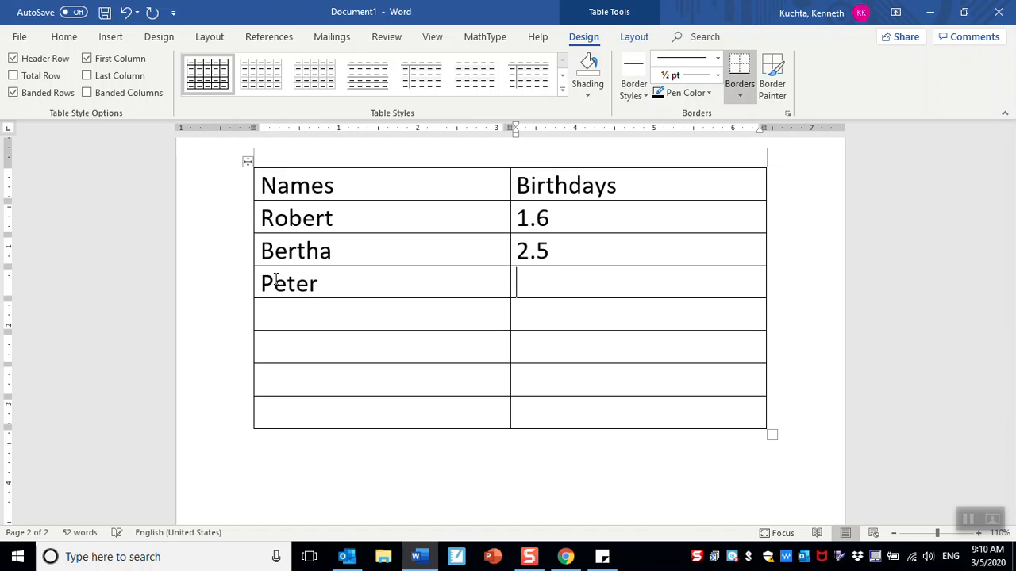
type("2.18")
left_click(289, 311)
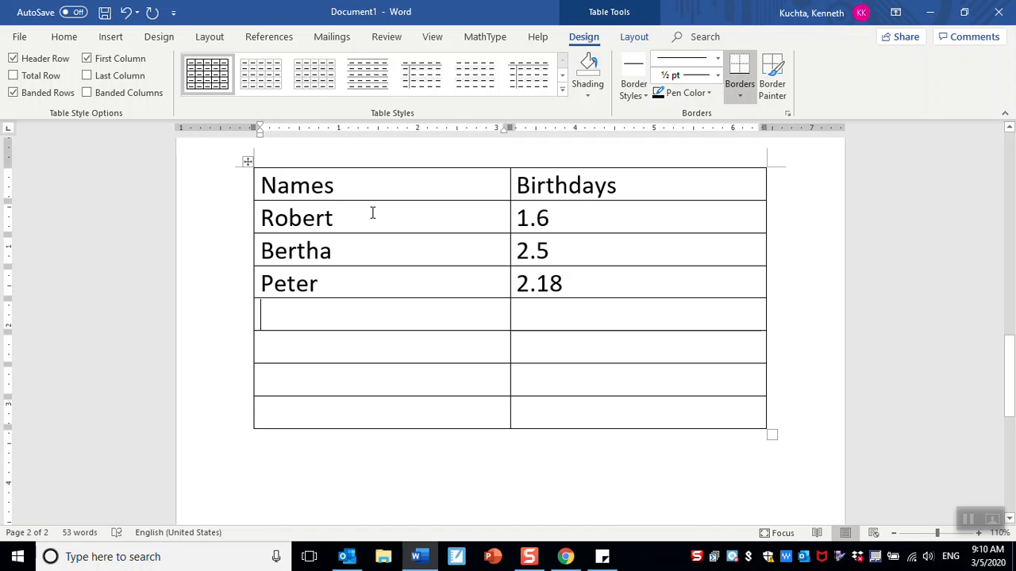
- Insert an empty row below the table row with birthday 1.6
left_click_drag(355, 217, 555, 221)
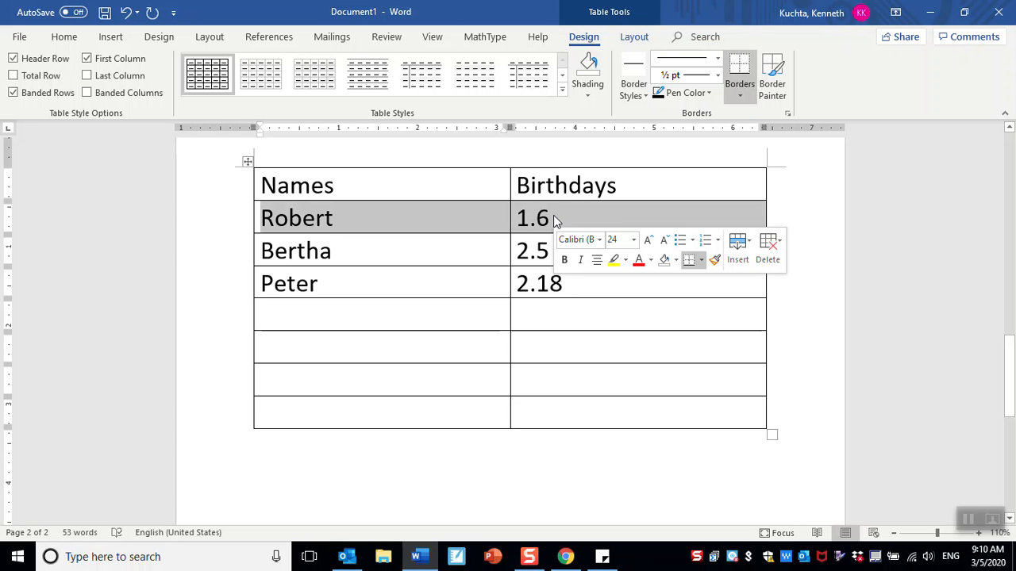
right_click(555, 220)
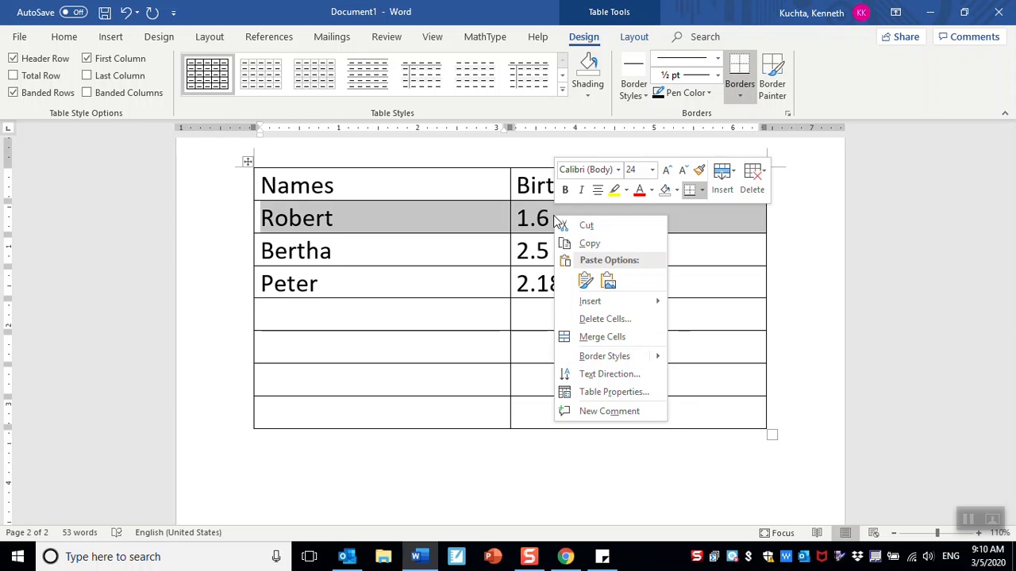
mouse_move(601, 307)
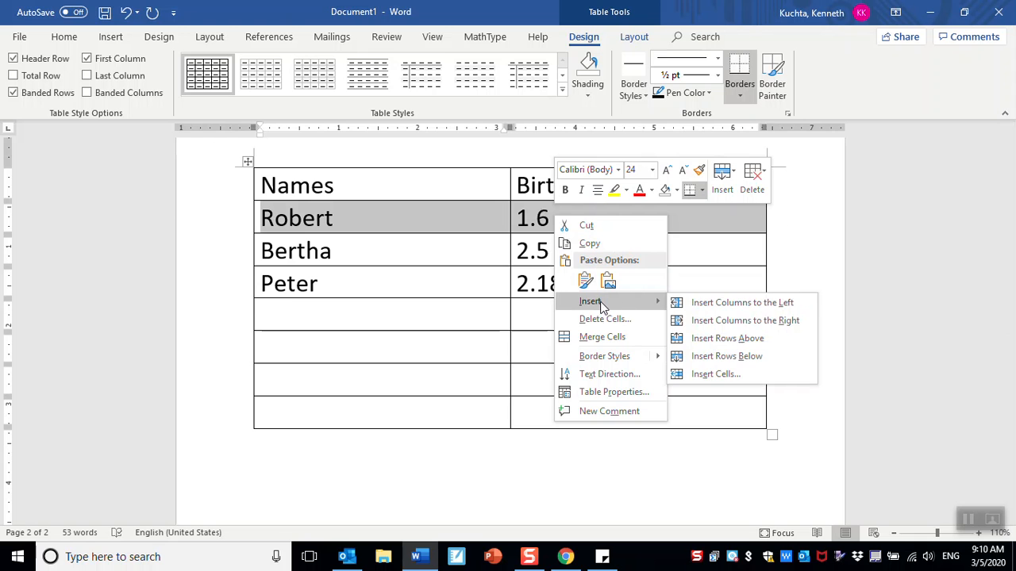
left_click(718, 356)
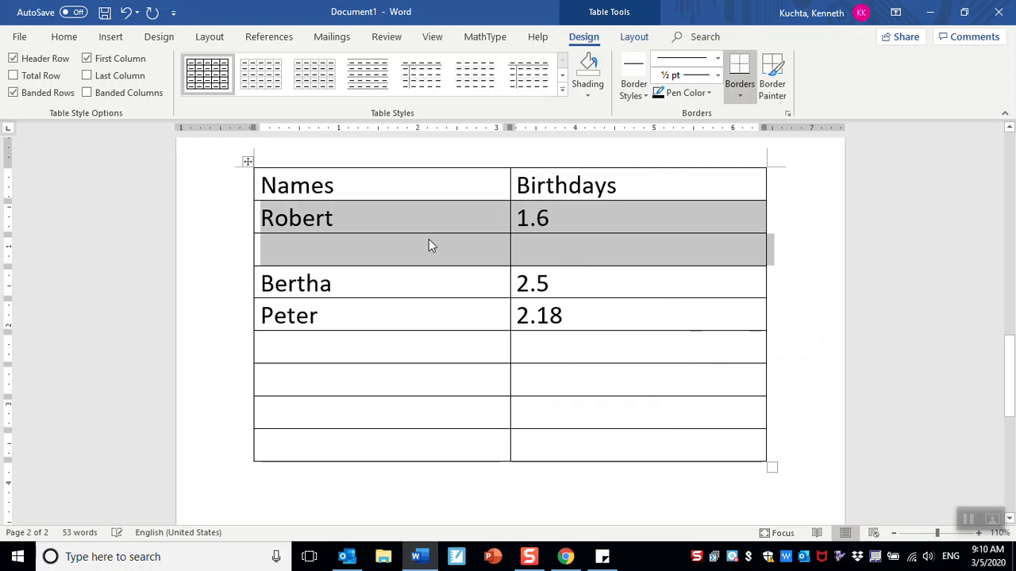
left_click(369, 248)
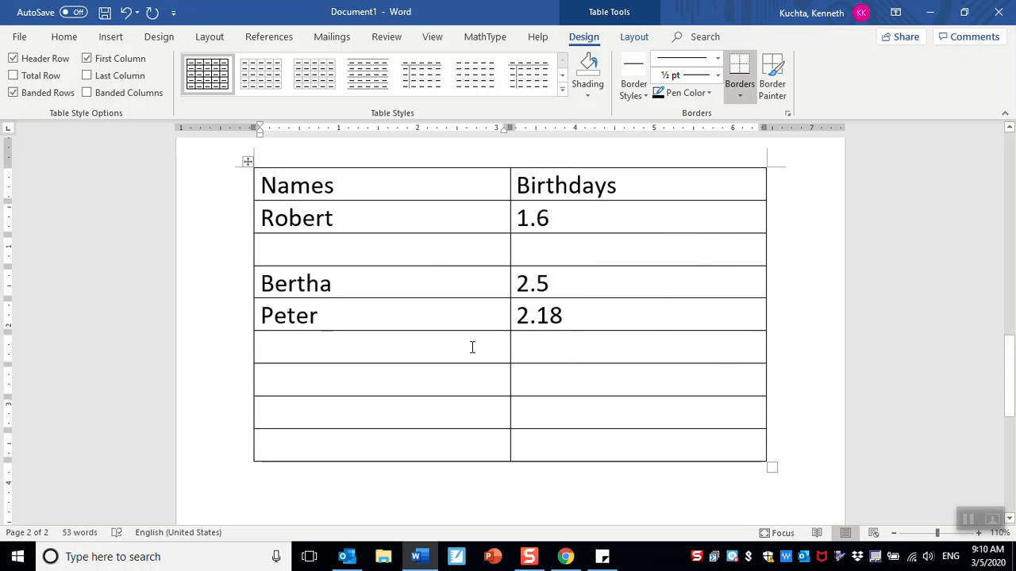
- Delete the four empty rows at the table bottom, leaving Peter's 2.18 row last
left_click_drag(462, 347, 543, 458)
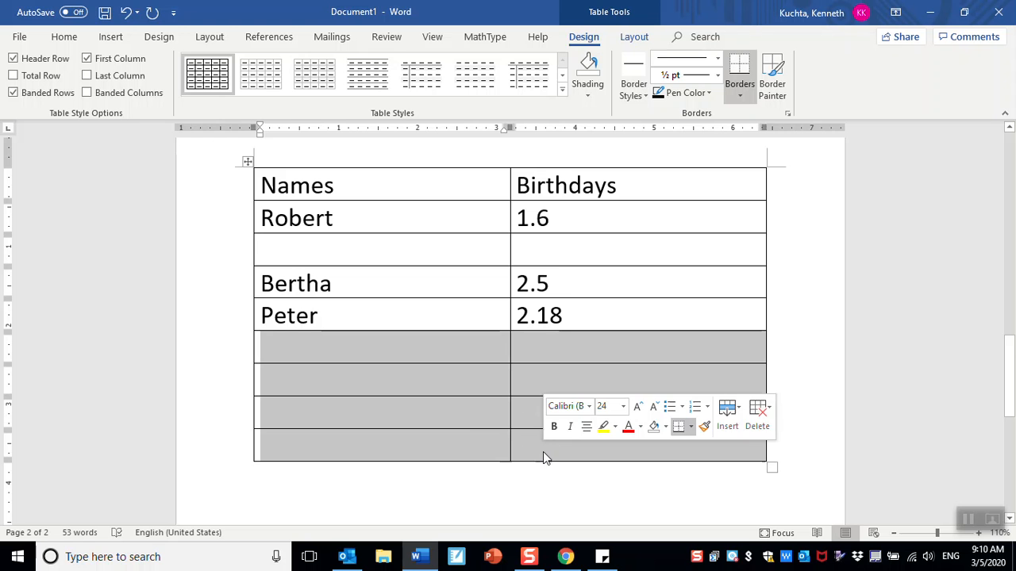
right_click(543, 451)
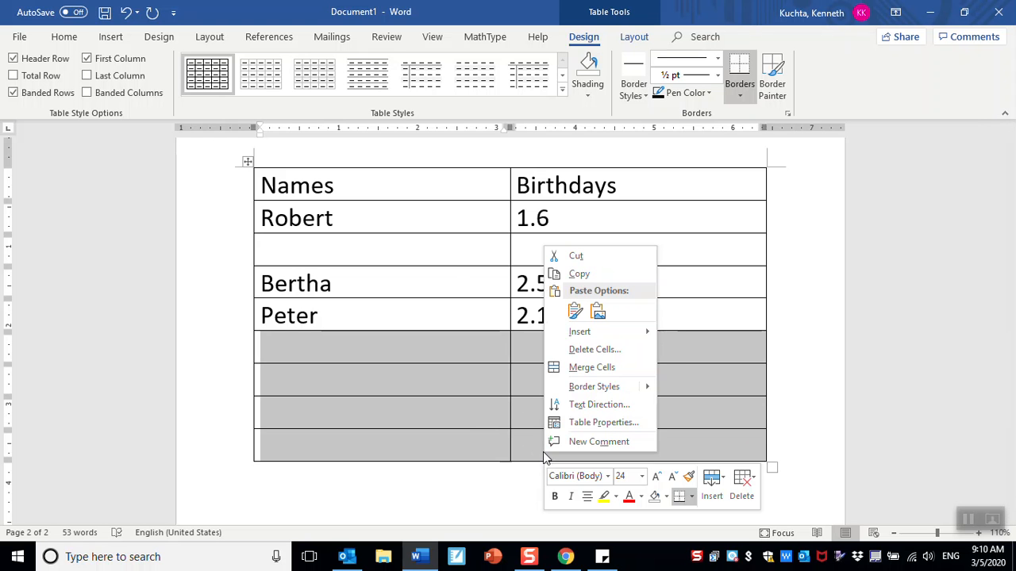
left_click(588, 349)
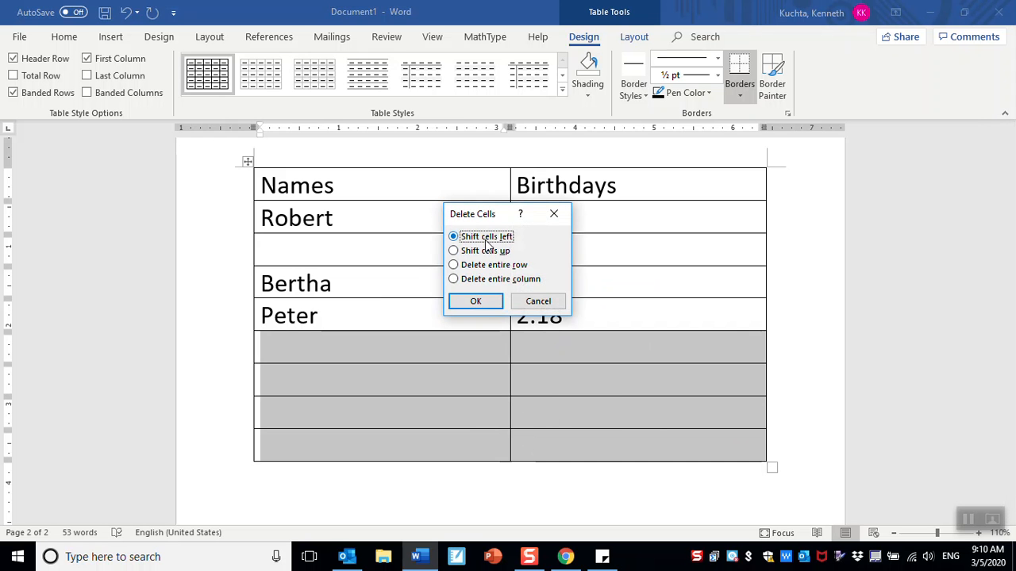
left_click(477, 302)
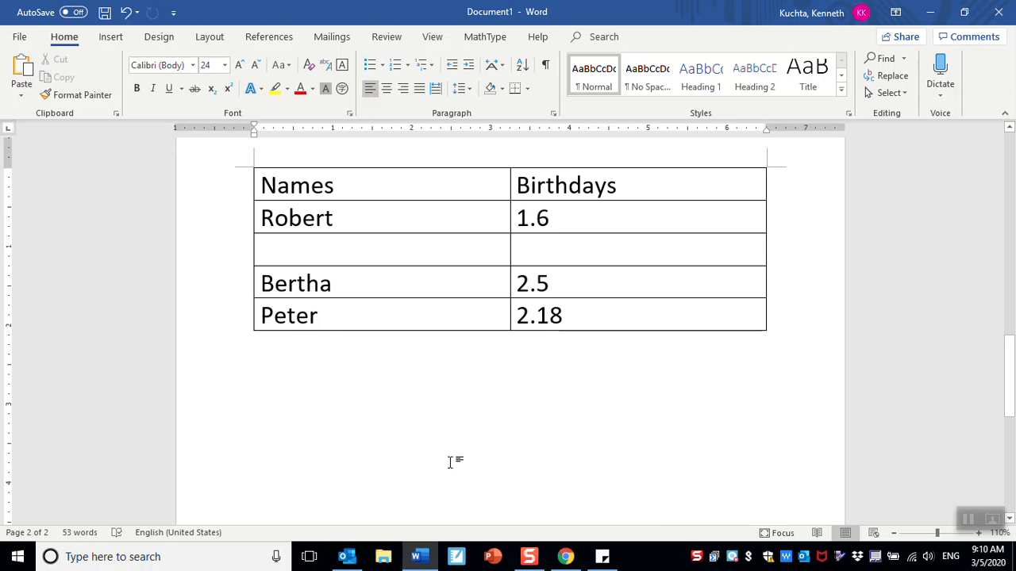
- Use Save As to store the document on the Desktop named CopyAndPaste.docx
scroll(450, 462, "up", 10)
scroll(450, 463, "down", 6)
scroll(451, 462, "down", 4)
scroll(451, 462, "up", 8)
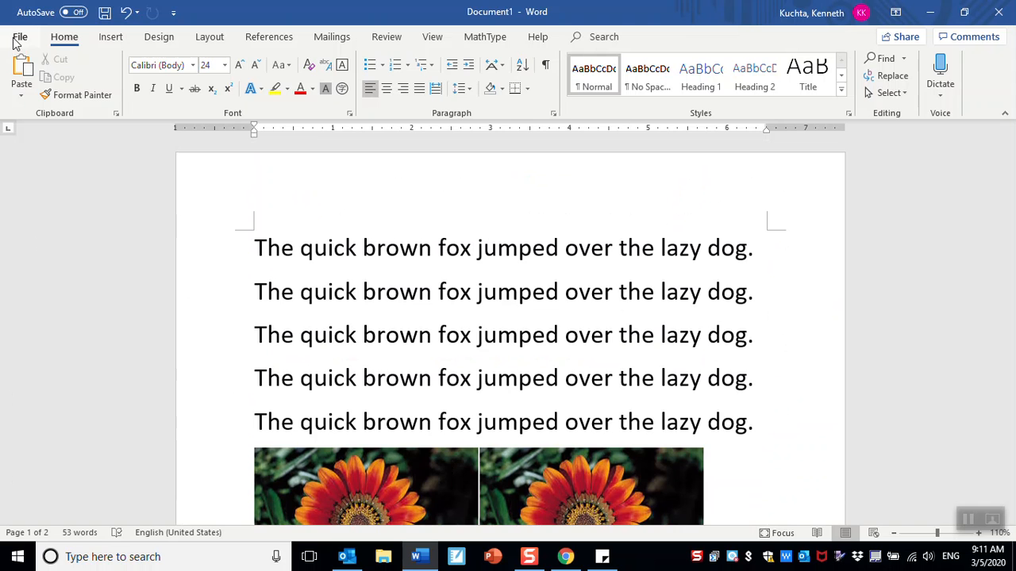
left_click(15, 39)
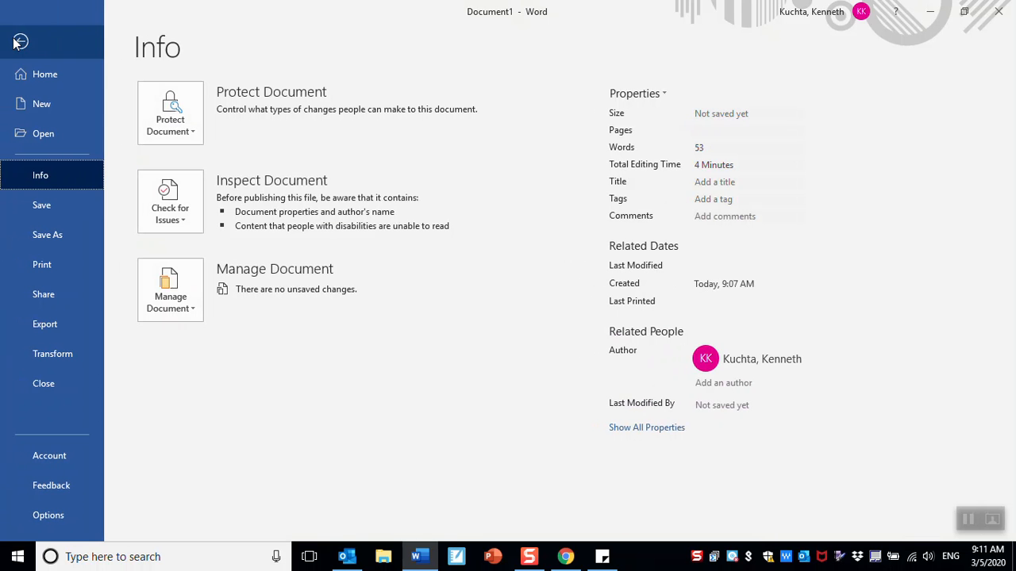
left_click(52, 240)
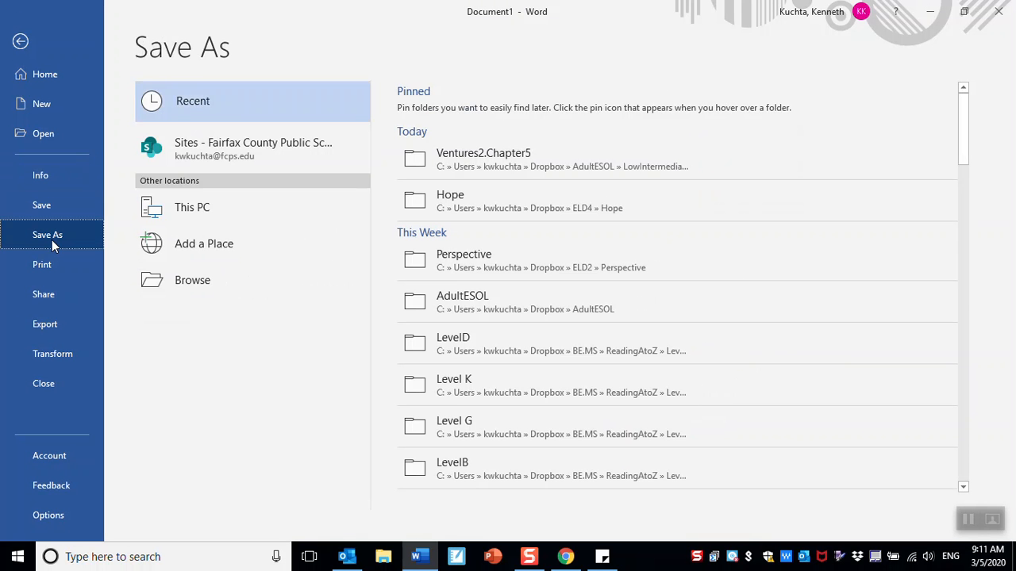
left_click(187, 282)
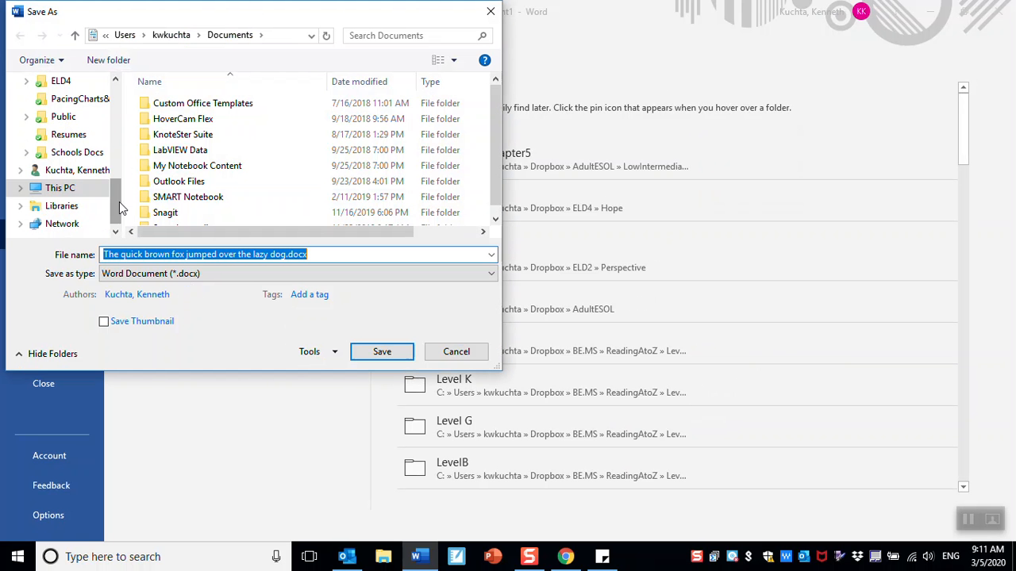
left_click_drag(117, 197, 110, 133)
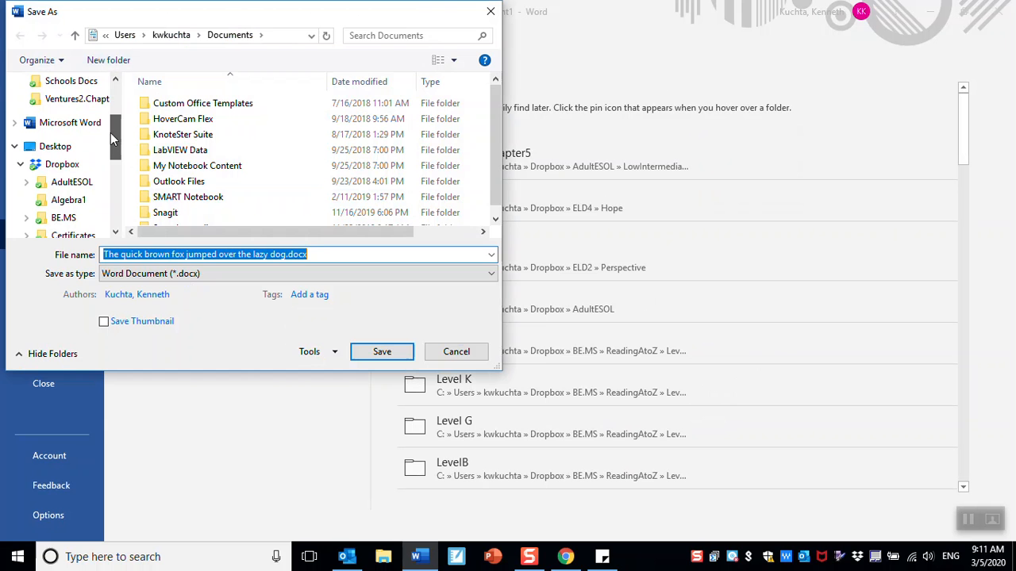
left_click(68, 151)
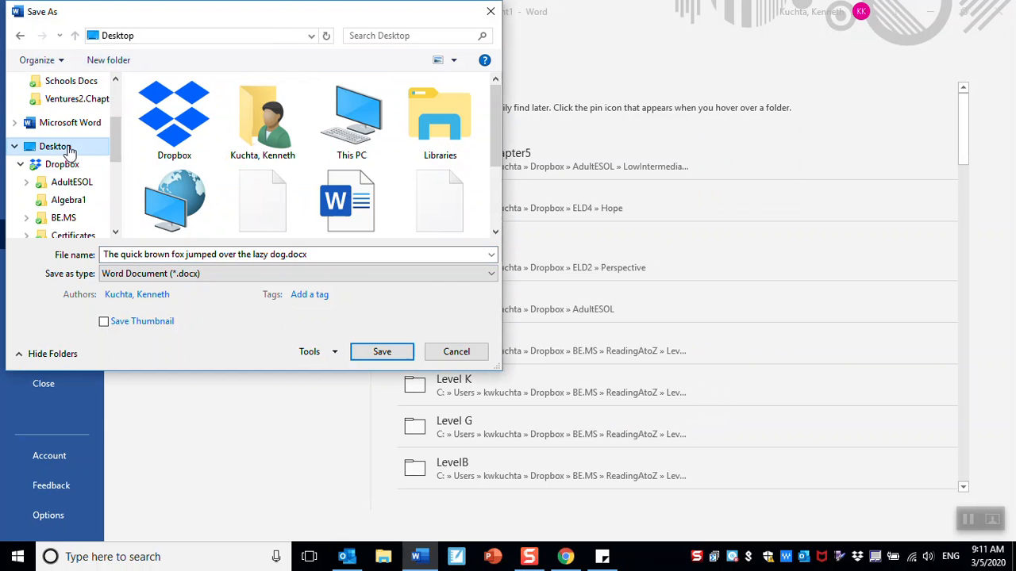
left_click(142, 260)
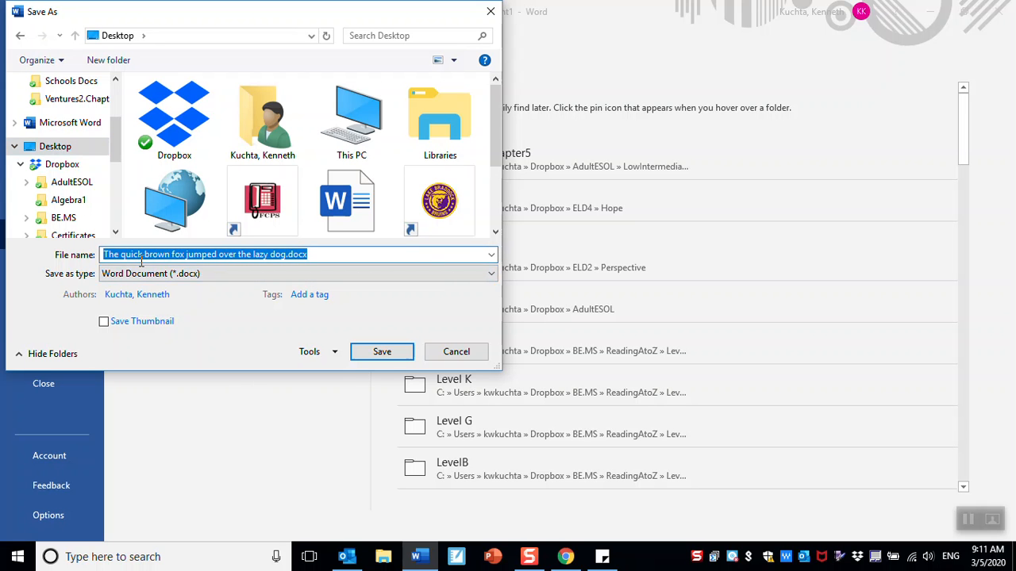
type("CopyAndPaste")
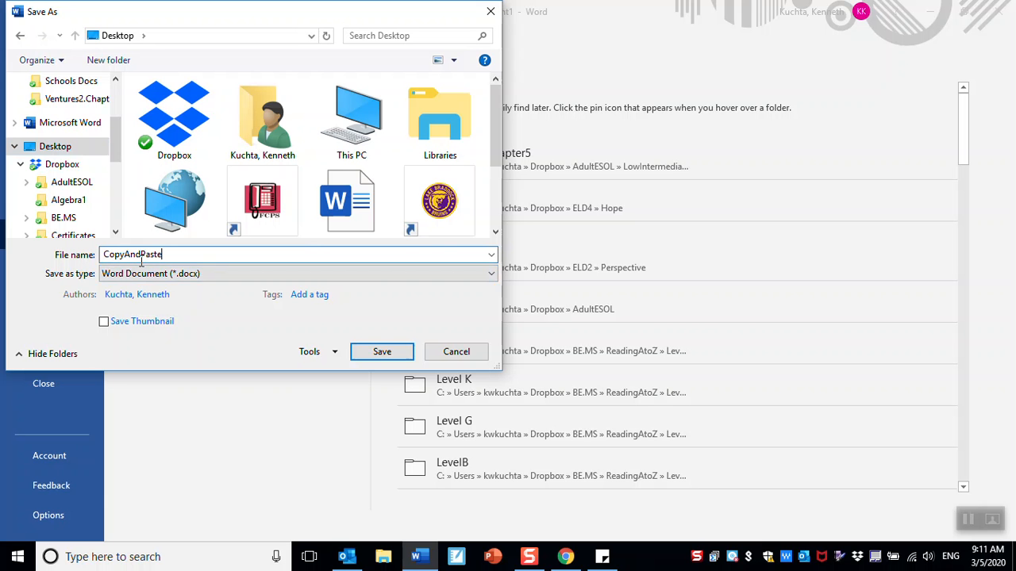
left_click(378, 355)
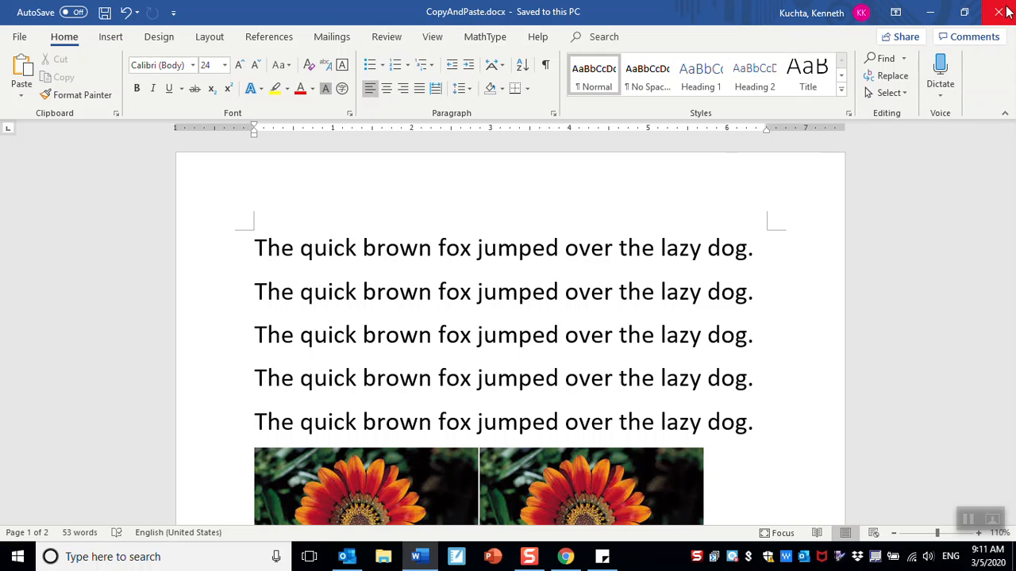
- Close CopyAndPaste.docx without keeping the clipboard, then reopen it from the desktop, review and close it
left_click(998, 11)
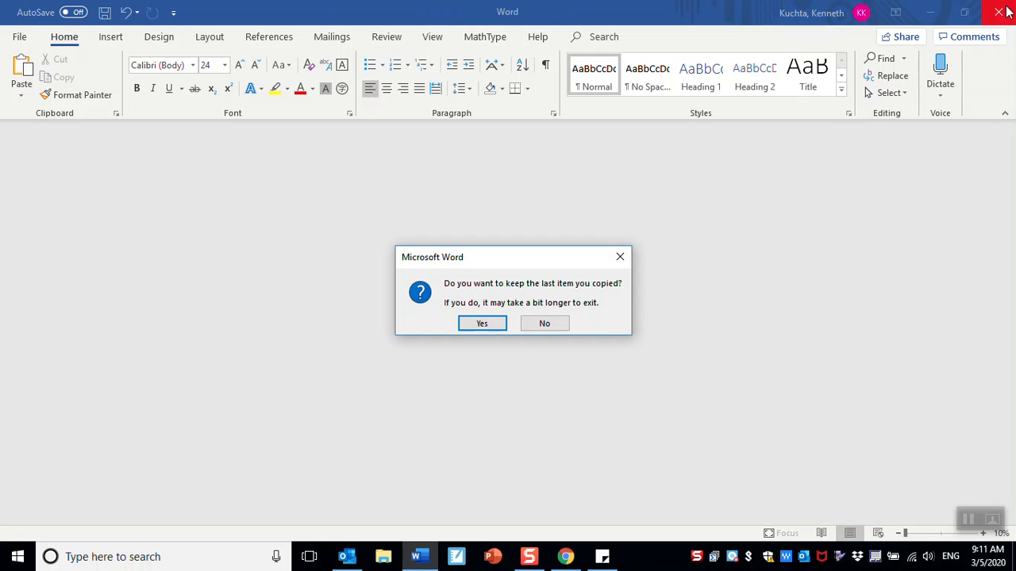
left_click(546, 323)
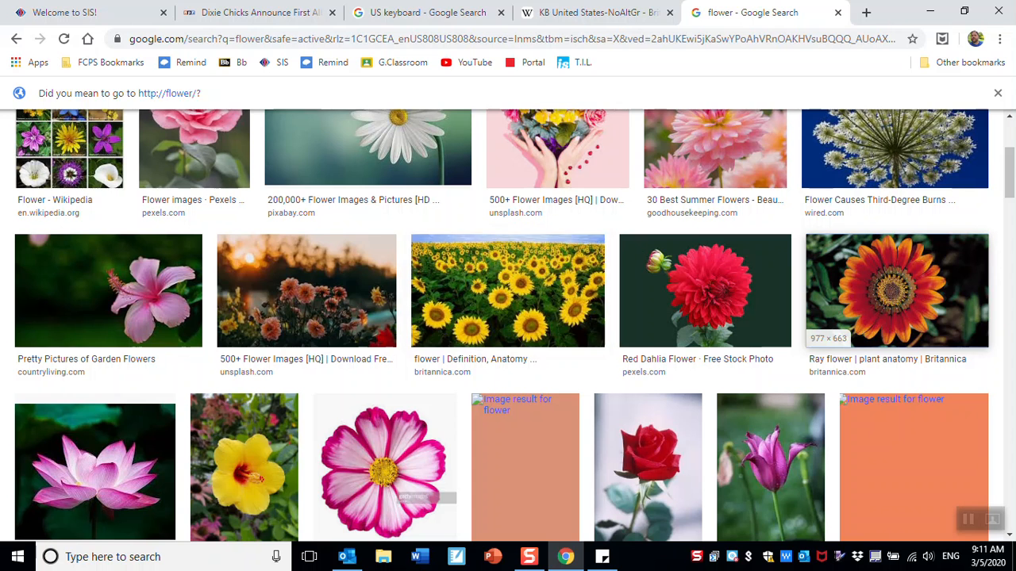
left_click(931, 8)
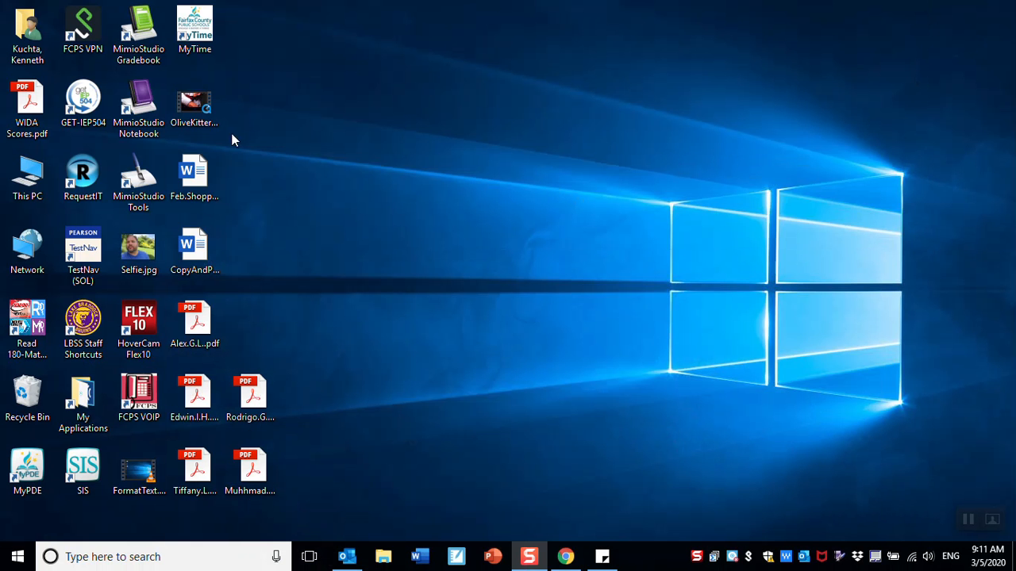
double_click(197, 272)
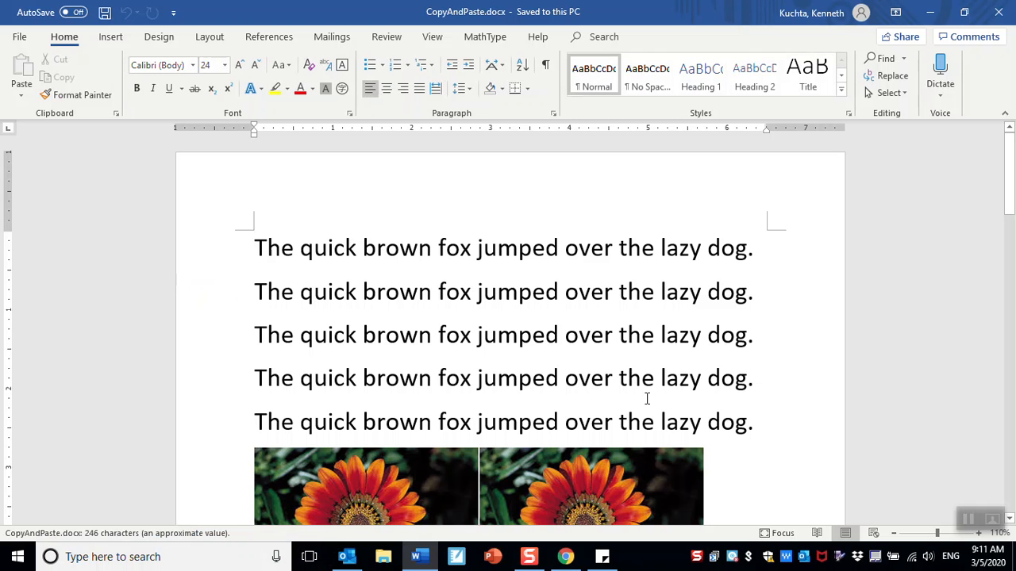
scroll(646, 352, "down", 10)
scroll(647, 348, "down", 5)
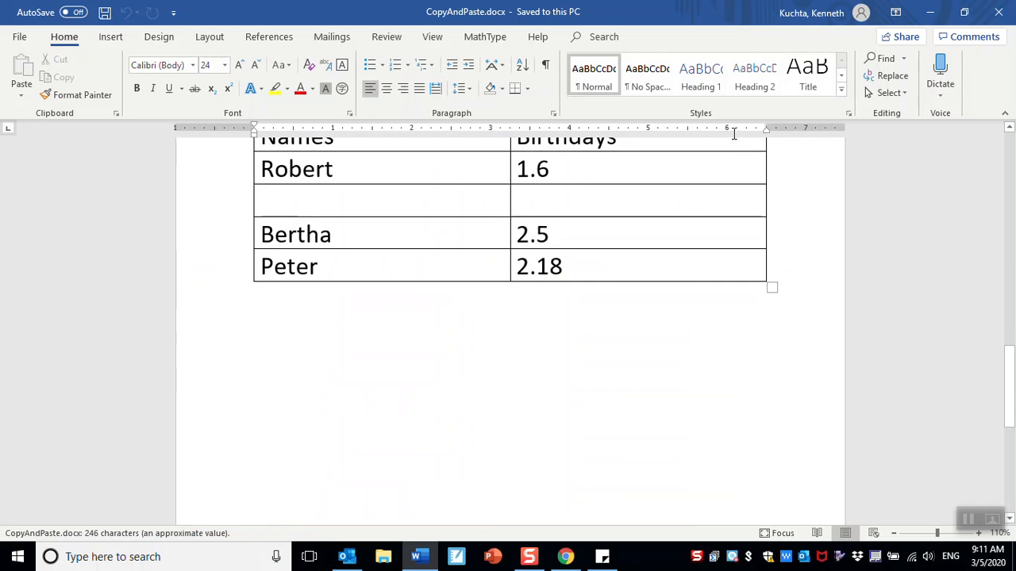
left_click(994, 8)
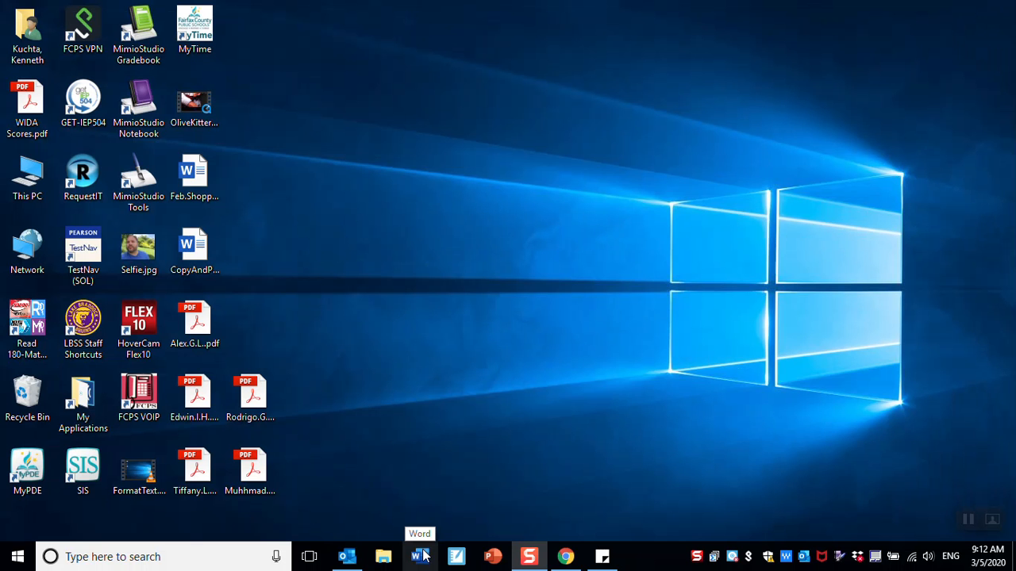
- Launch Word by searching 'word' from the taskbar search box
left_click(164, 557)
type("w")
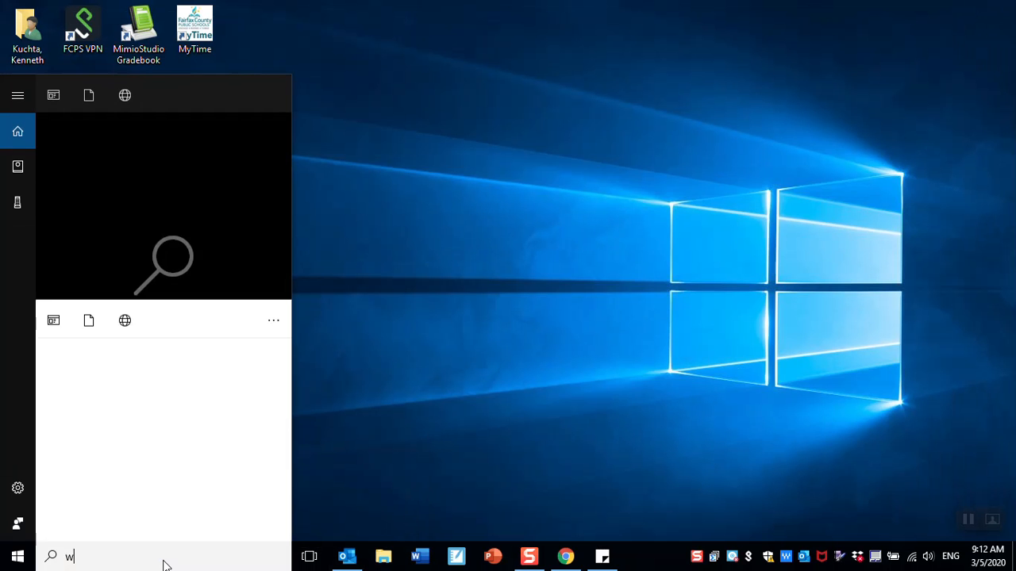
type("ord")
left_click(176, 151)
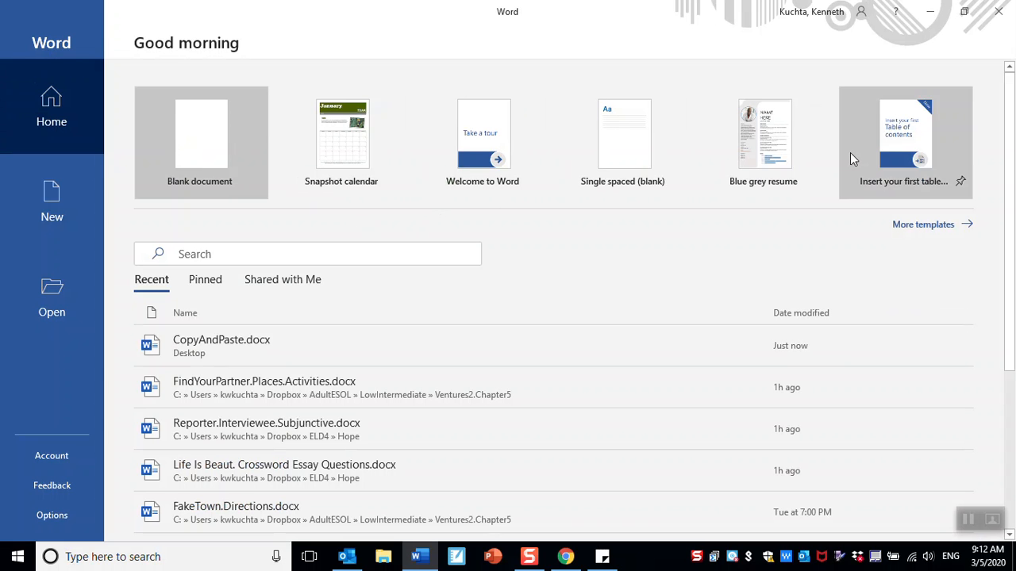
- Open More templates and scroll the Office templates down to Banner calendar
left_click(909, 229)
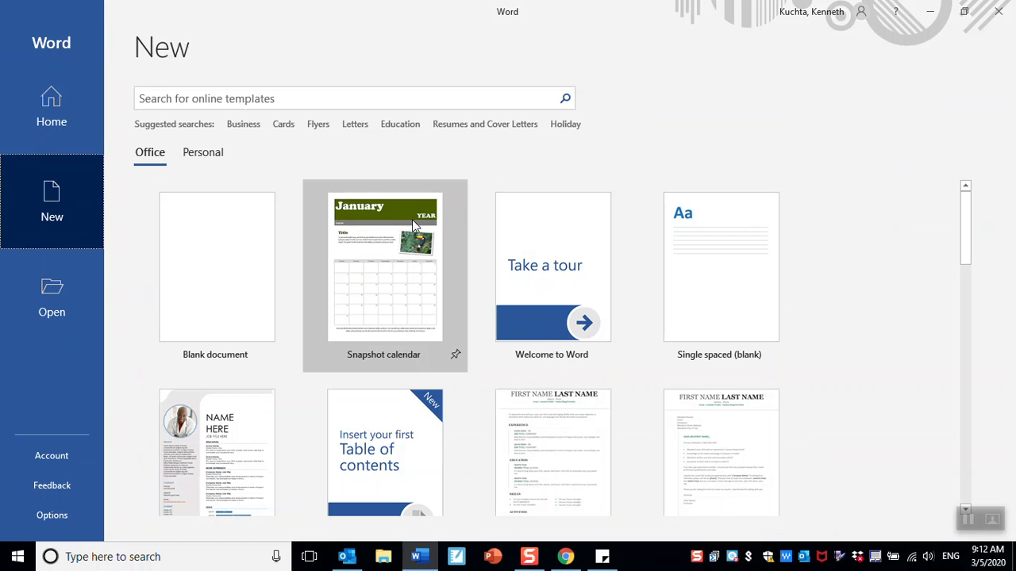
scroll(454, 314, "down", 10)
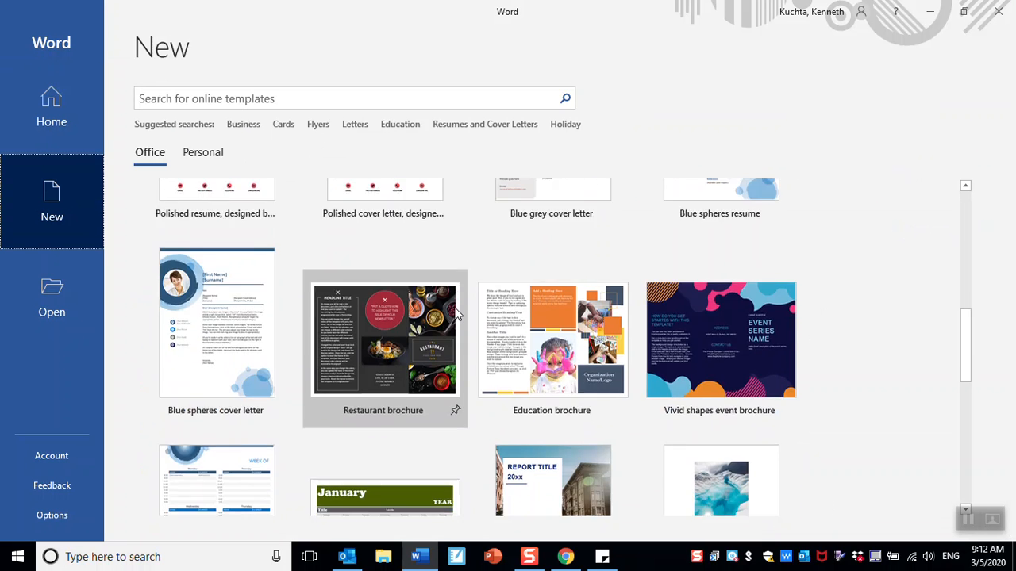
scroll(455, 314, "up", 3)
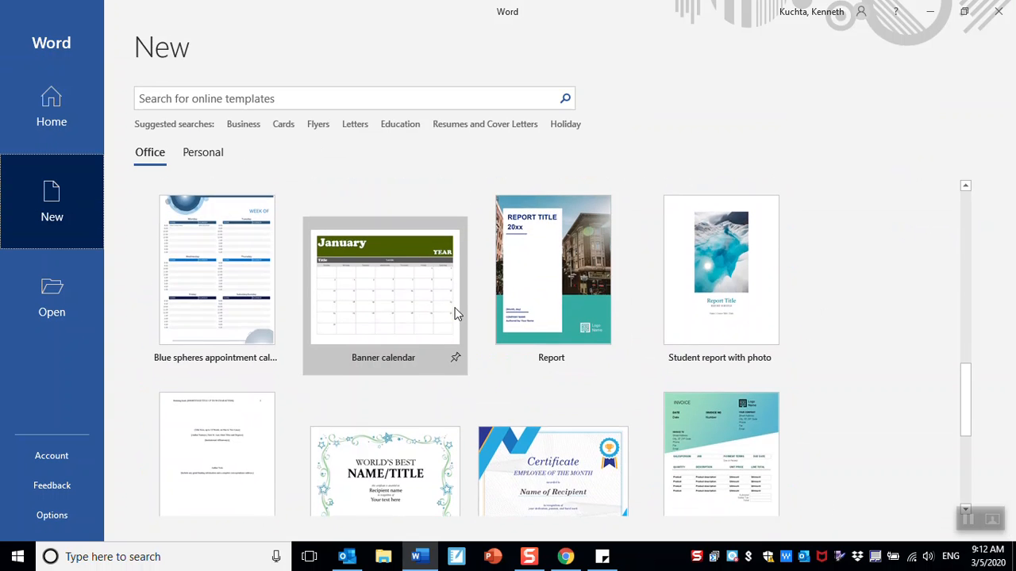
scroll(455, 314, "up", 7)
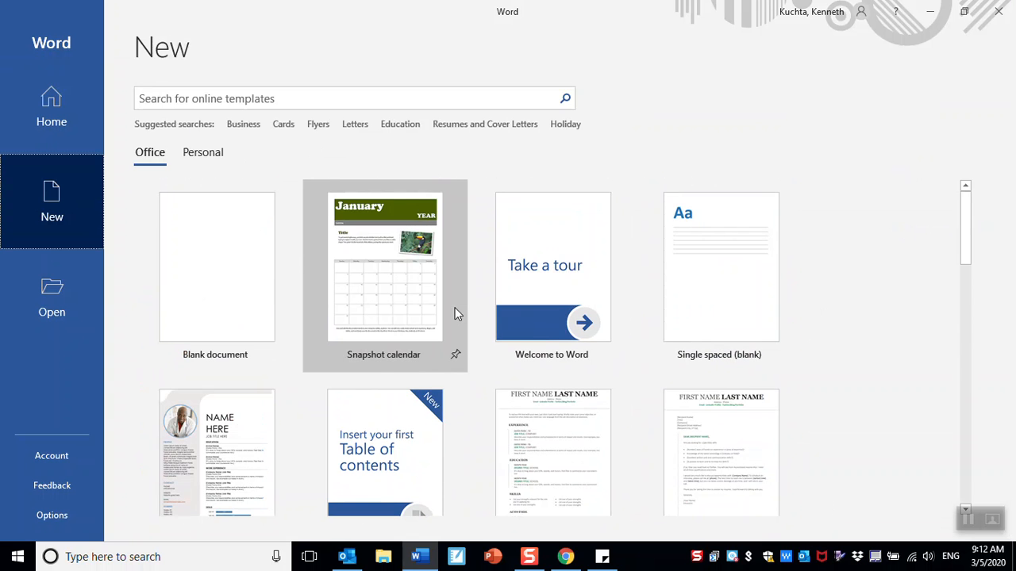
scroll(469, 382, "down", 7)
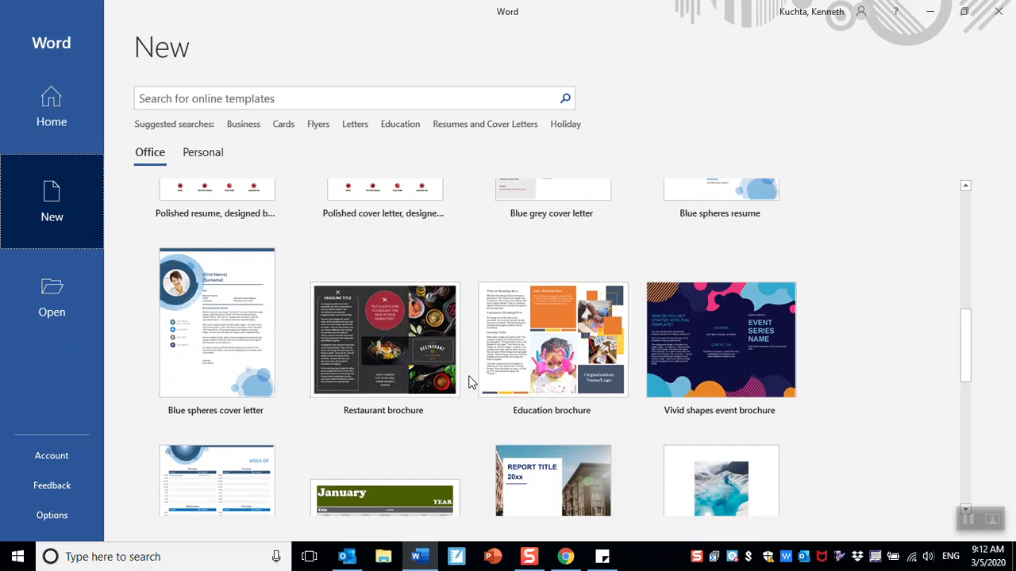
scroll(468, 377, "down", 3)
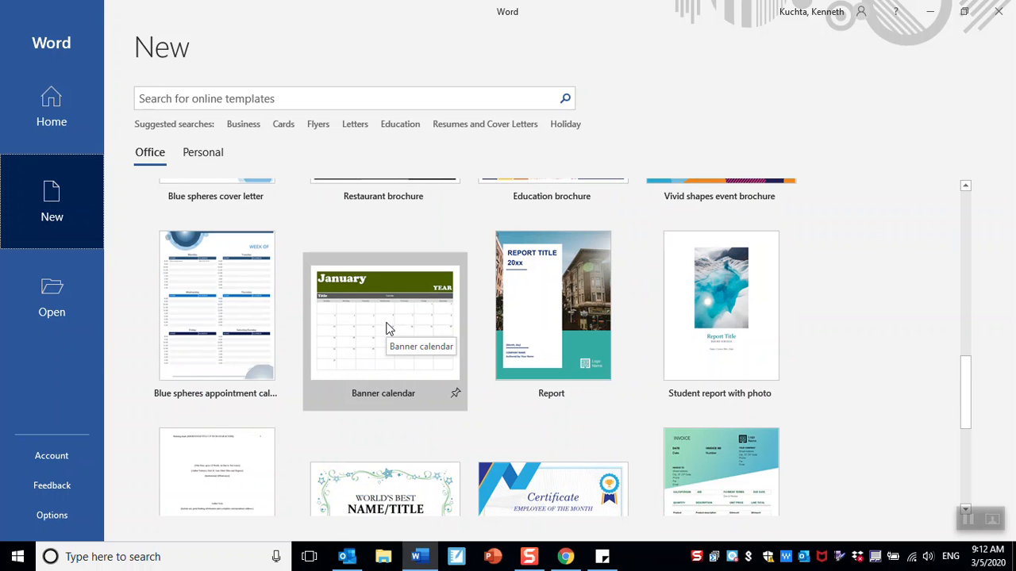
- Create a Banner calendar document with its dates set to March 2020
left_click(389, 328)
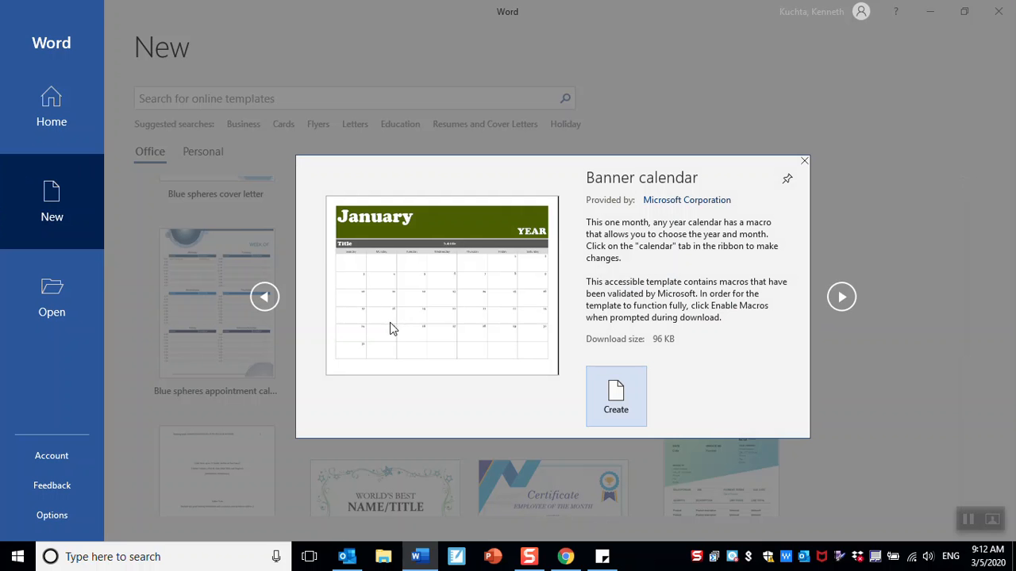
left_click(616, 397)
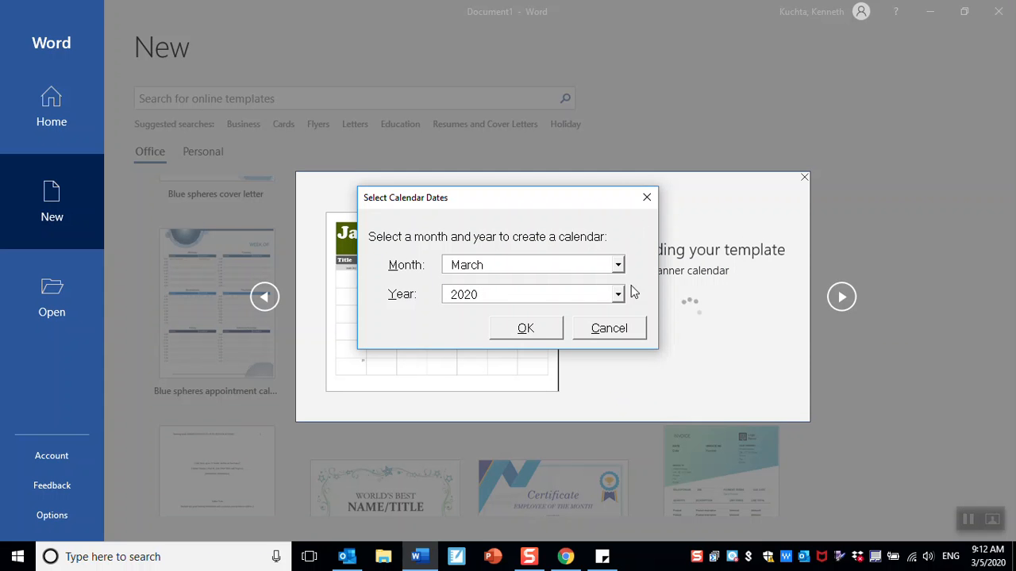
left_click(540, 331)
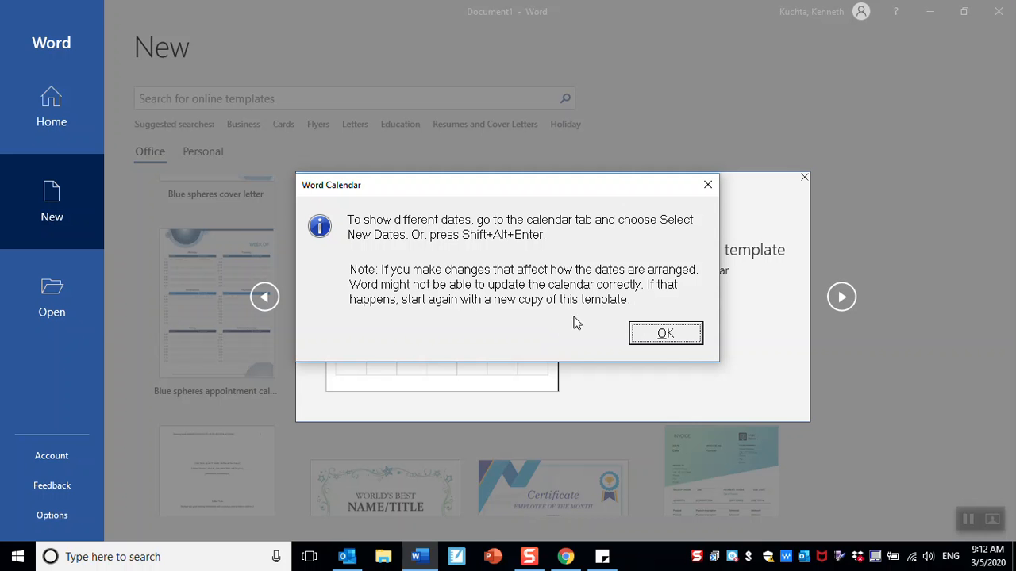
left_click(665, 334)
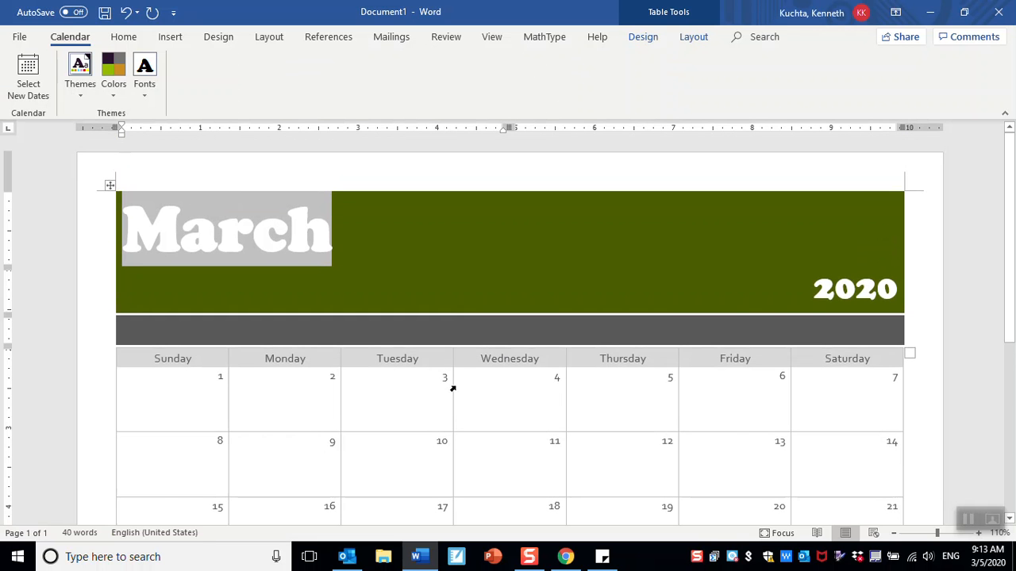
- Type 'bakery' into the Saturday 7 cell of the calendar
scroll(523, 451, "down", 5)
scroll(524, 453, "up", 3)
scroll(523, 453, "up", 3)
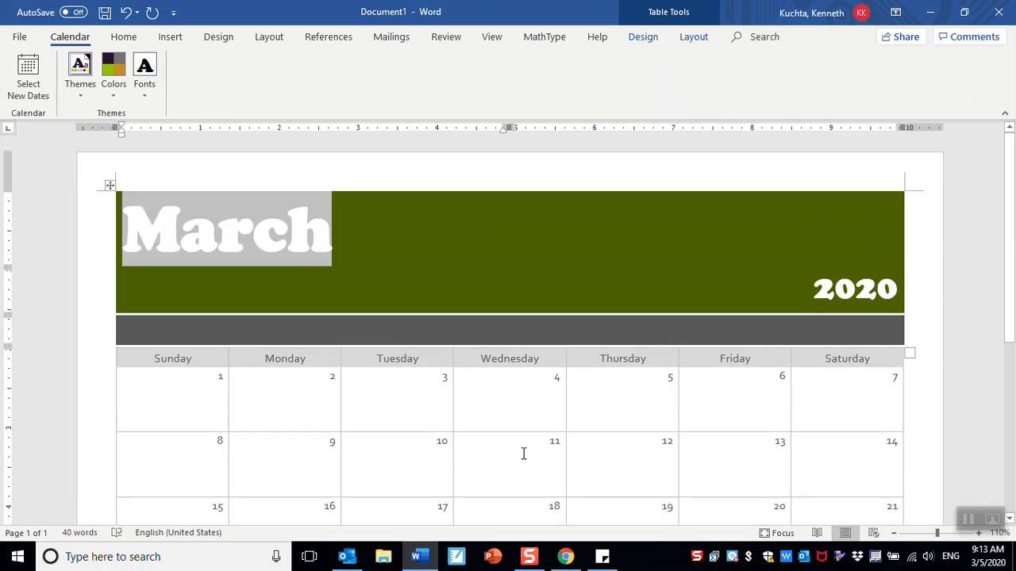
scroll(524, 453, "down", 5)
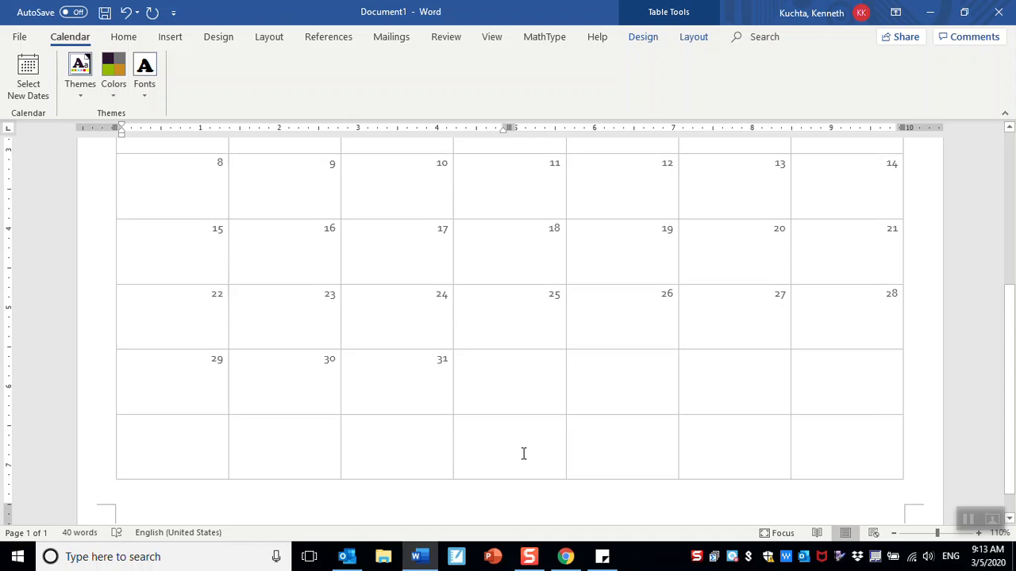
scroll(524, 454, "up", 2)
scroll(523, 453, "up", 3)
scroll(524, 453, "down", 2)
scroll(523, 453, "up", 2)
scroll(523, 453, "down", 2)
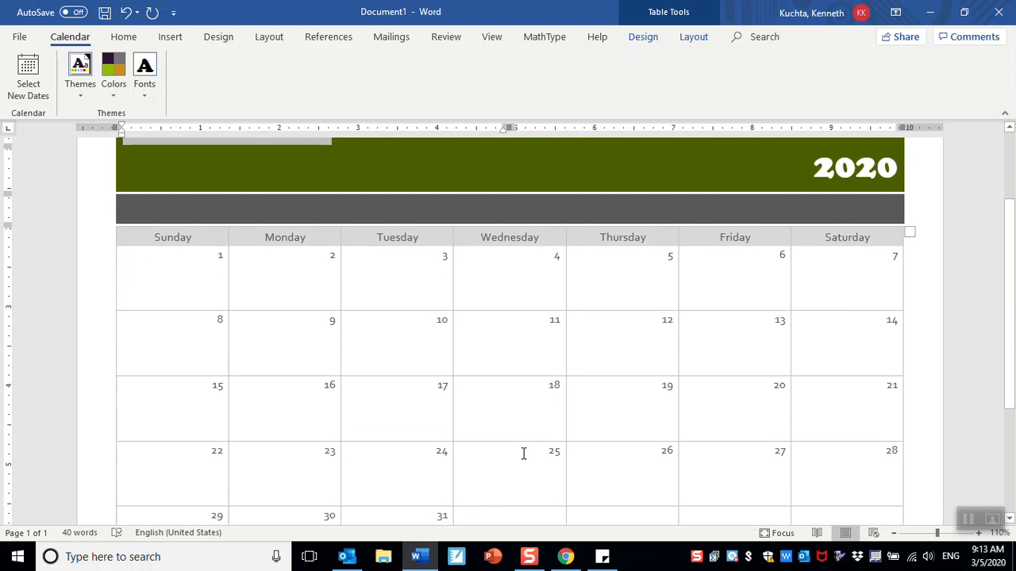
left_click(804, 284)
type("bakeryh")
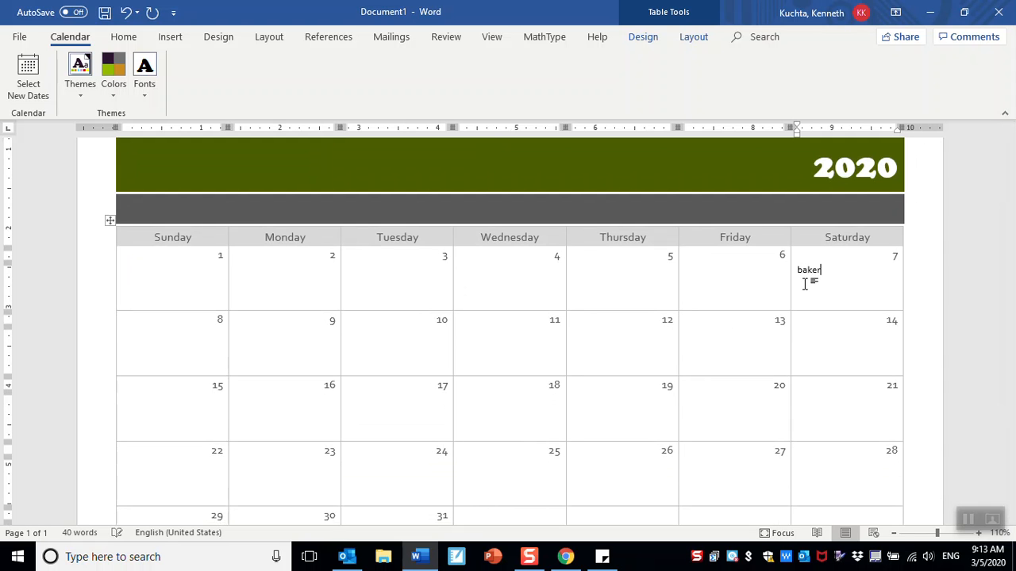
- Enter 'meeting with boss' in the Thursday 19 cell
left_click(580, 415)
type("meeting with boss")
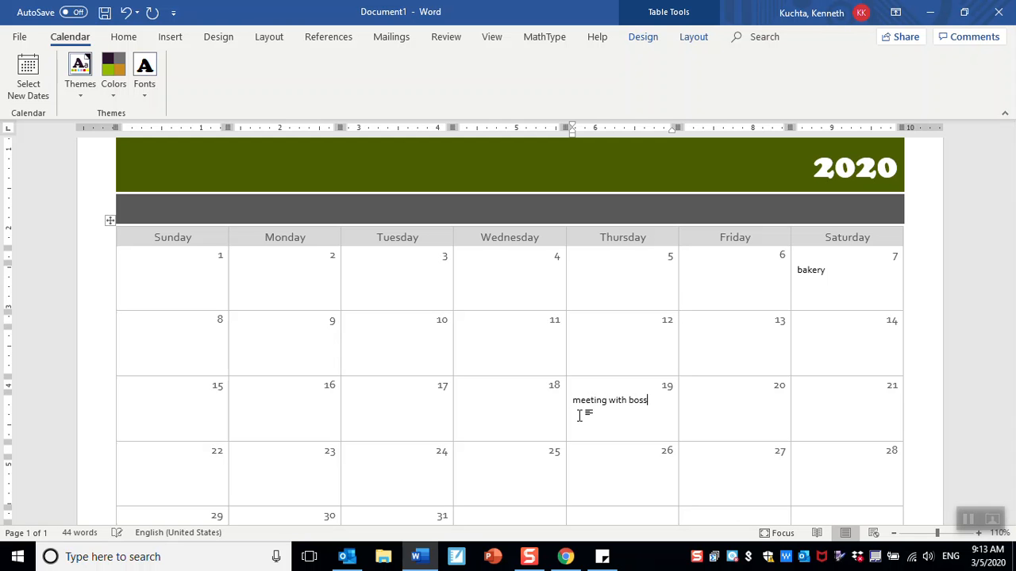
scroll(580, 416, "down", 2)
left_click(465, 384)
scroll(465, 384, "down", 2)
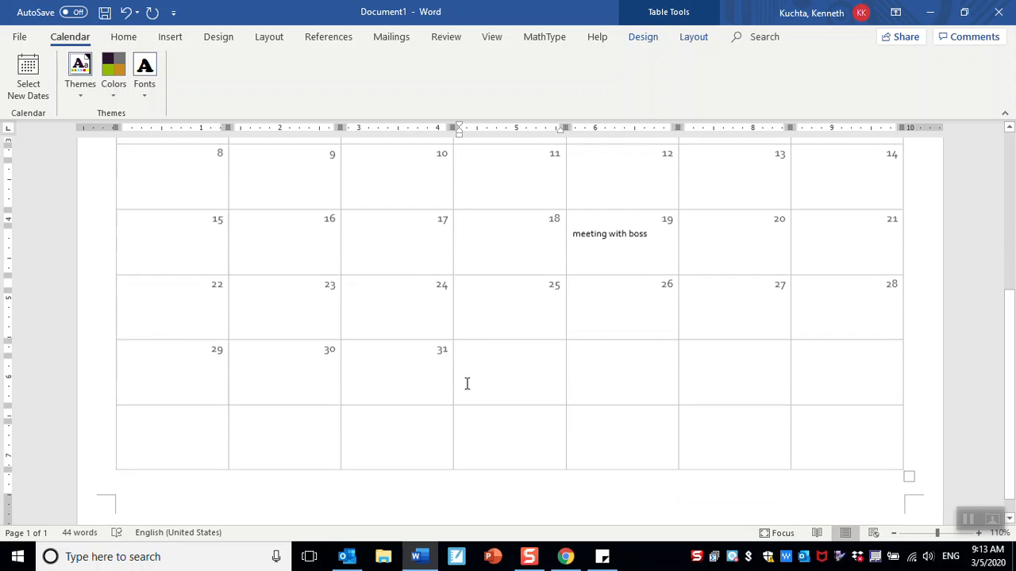
scroll(466, 383, "up", 6)
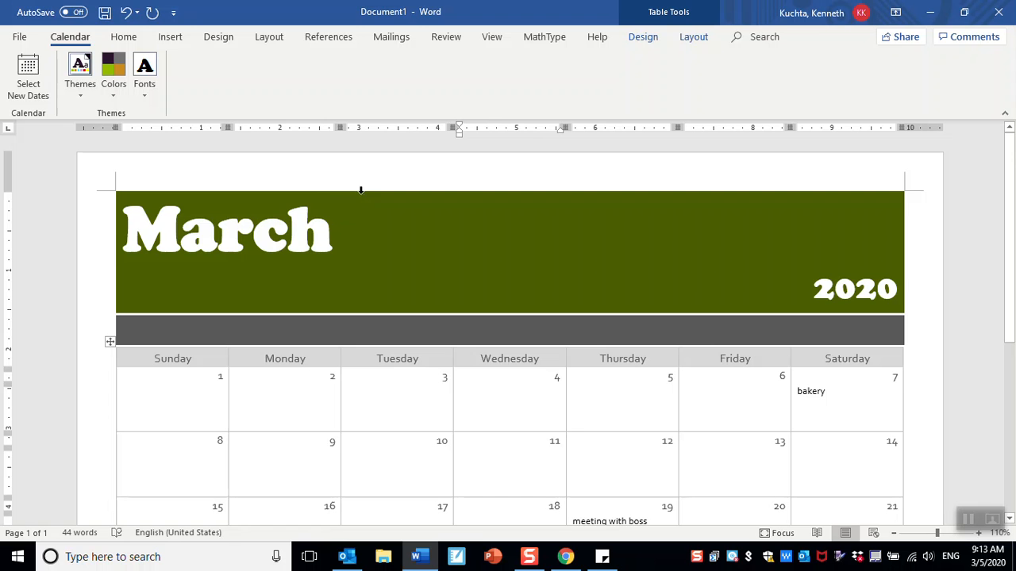
left_click_drag(126, 220, 371, 205)
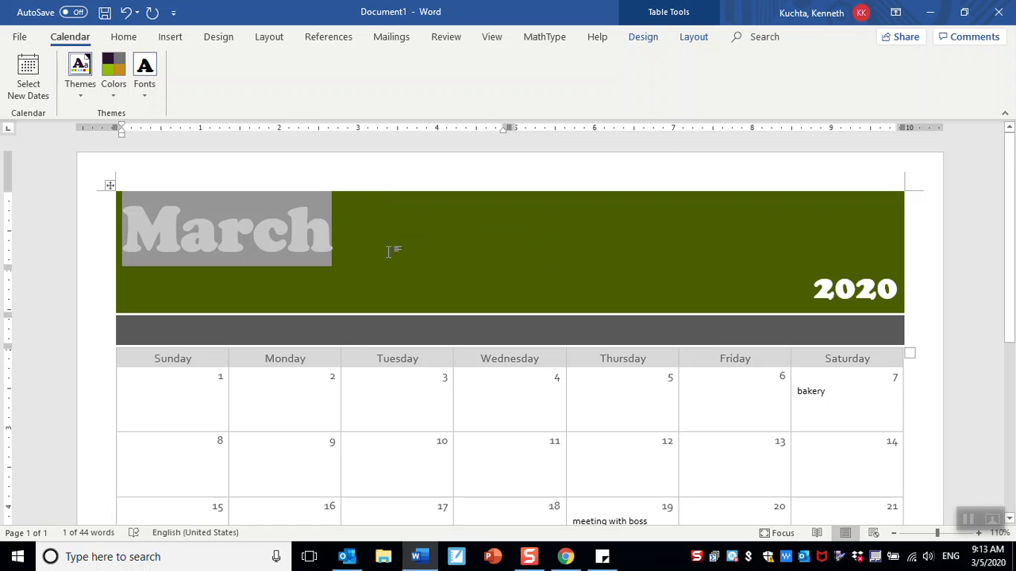
- Change the header's March title from Cooper Black to the Algerian font
left_click(123, 37)
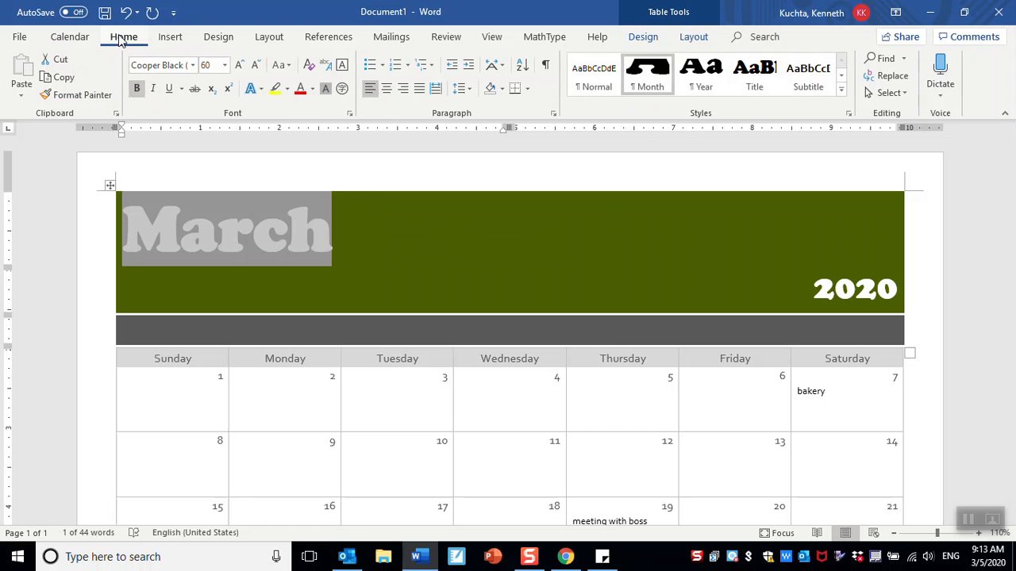
left_click(193, 66)
left_click(201, 190)
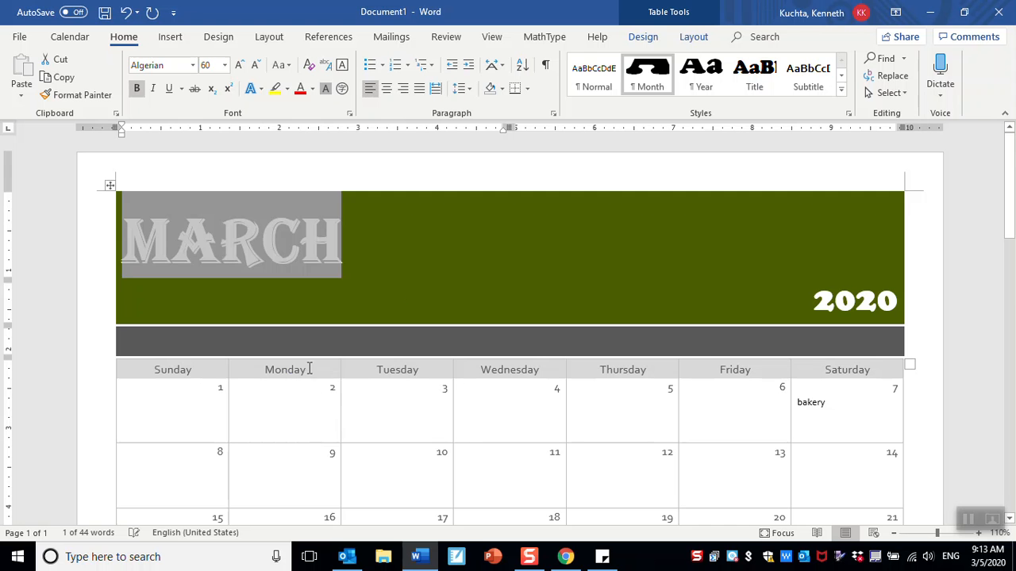
left_click(413, 300)
scroll(685, 298, "down", 10)
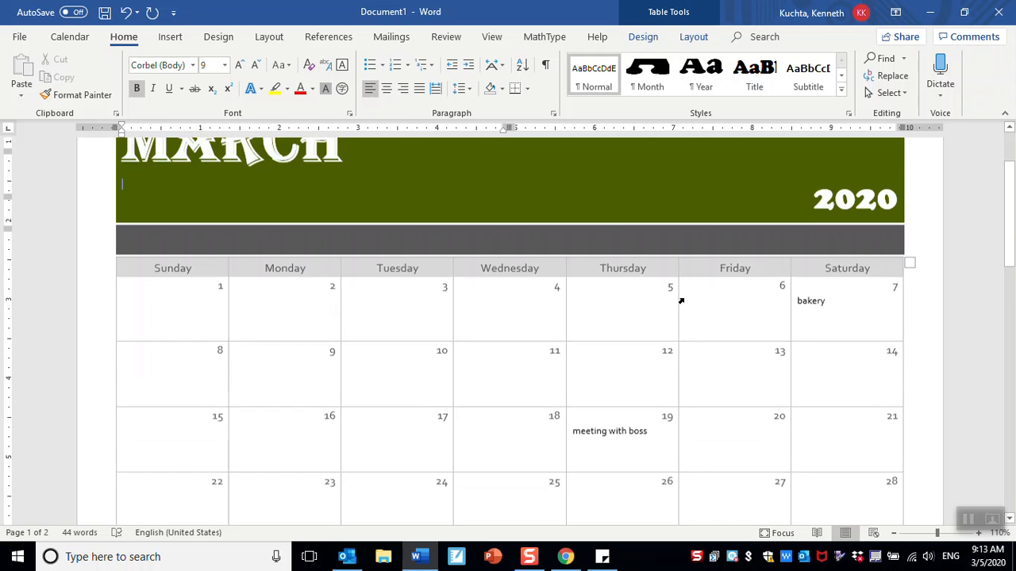
scroll(685, 299, "up", 10)
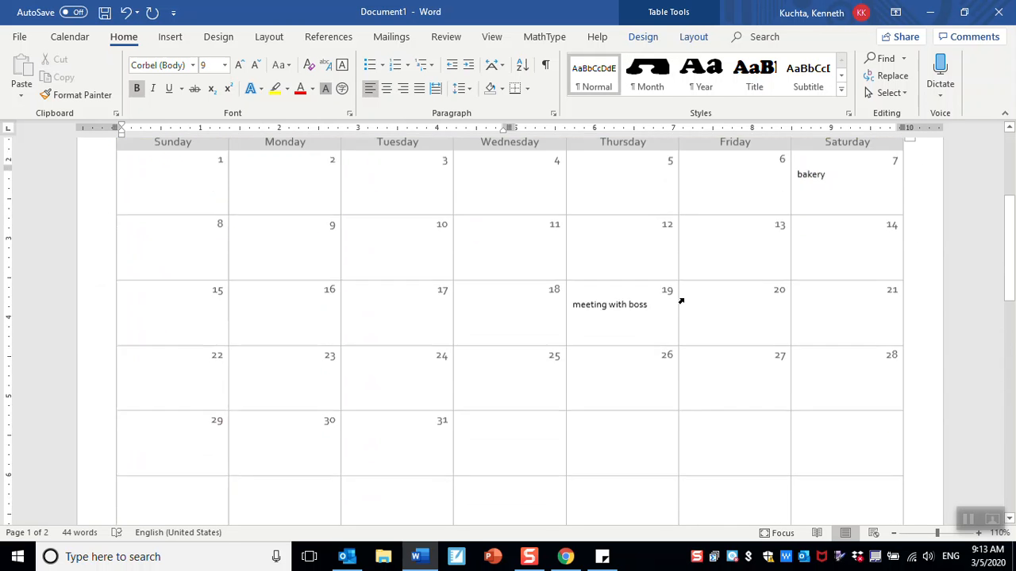
scroll(684, 299, "down", 1)
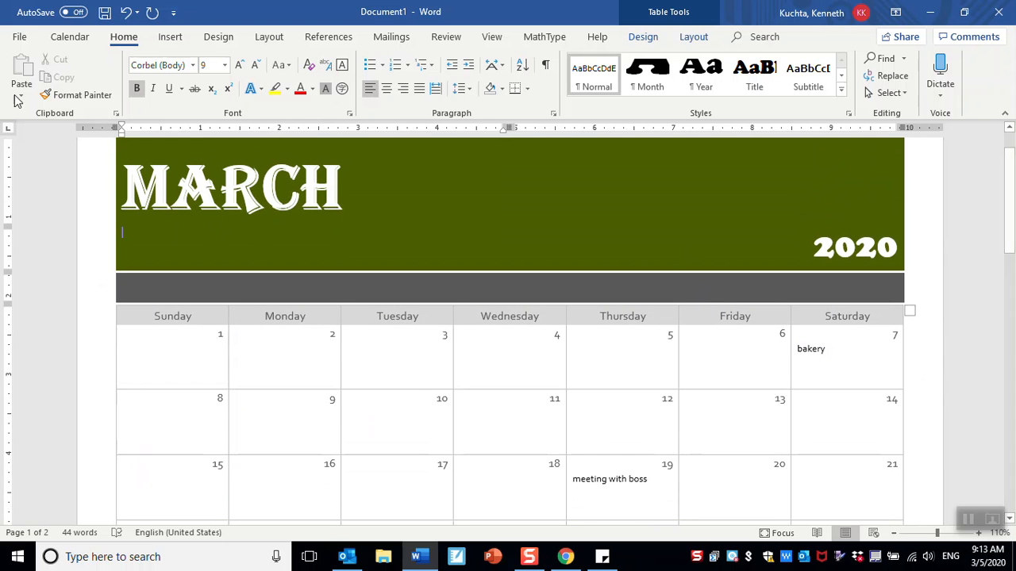
- Save the calendar on the Desktop, renaming the file to March2020.docx
left_click(11, 40)
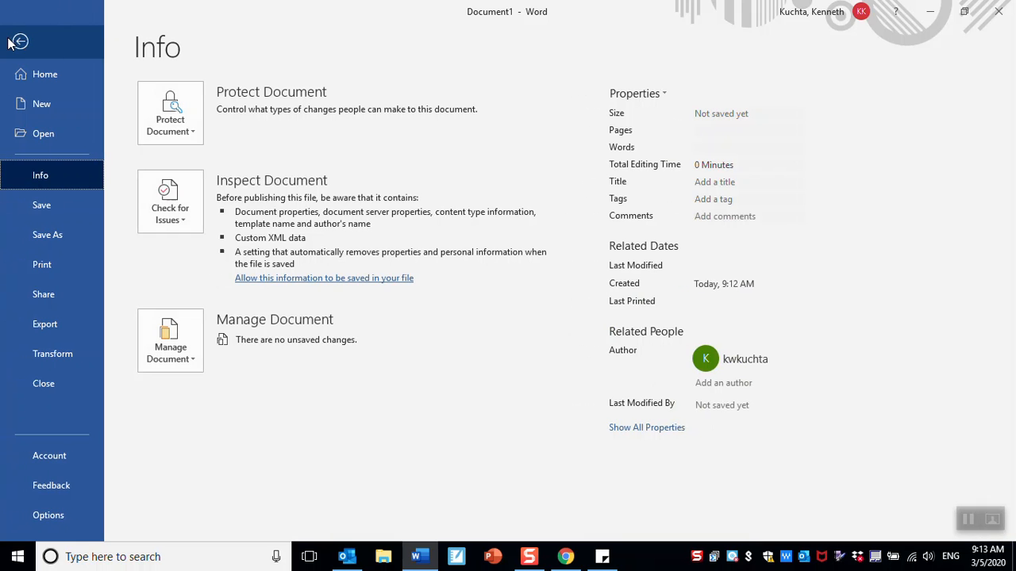
left_click(32, 235)
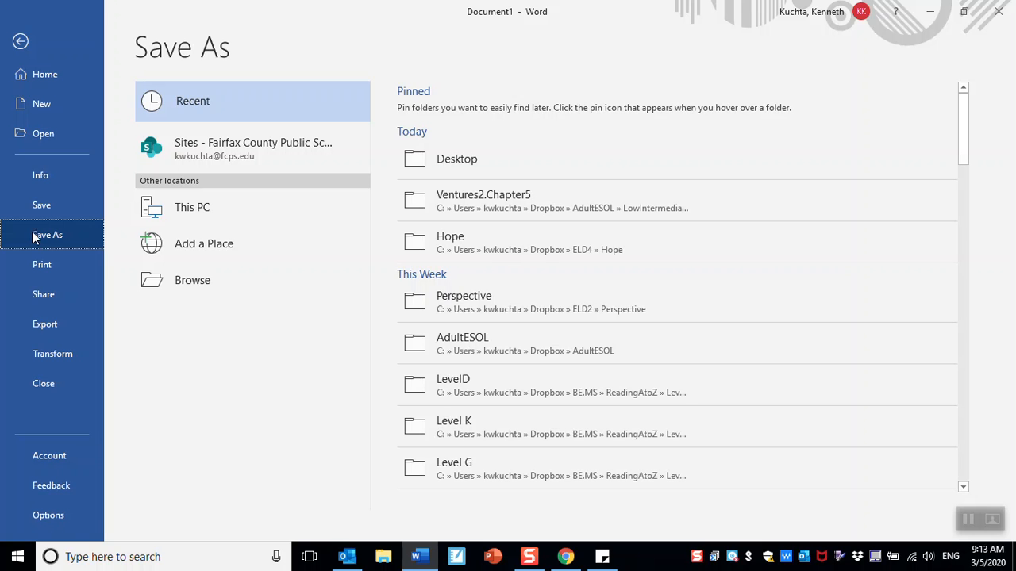
left_click(187, 279)
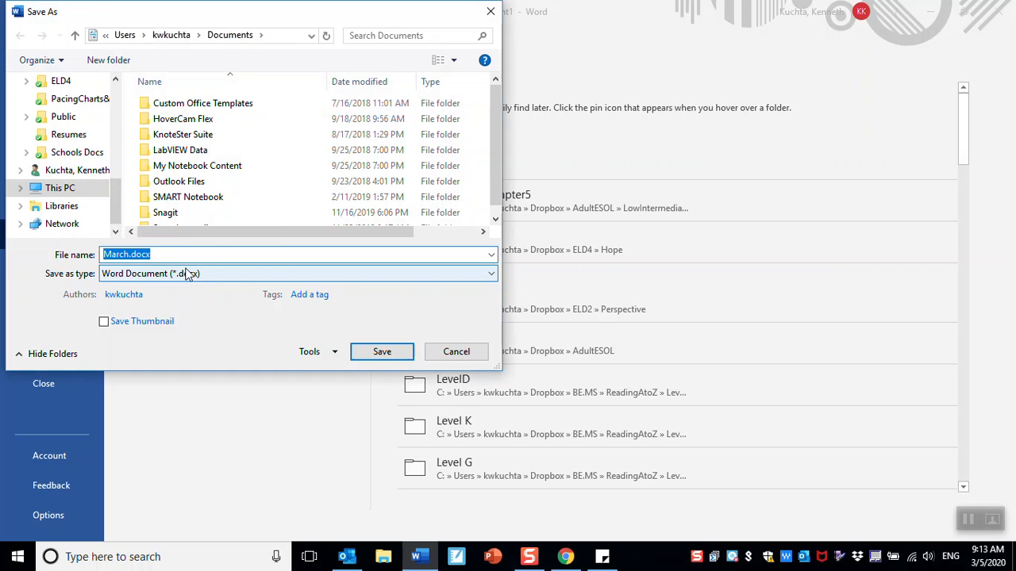
left_click_drag(119, 208, 110, 148)
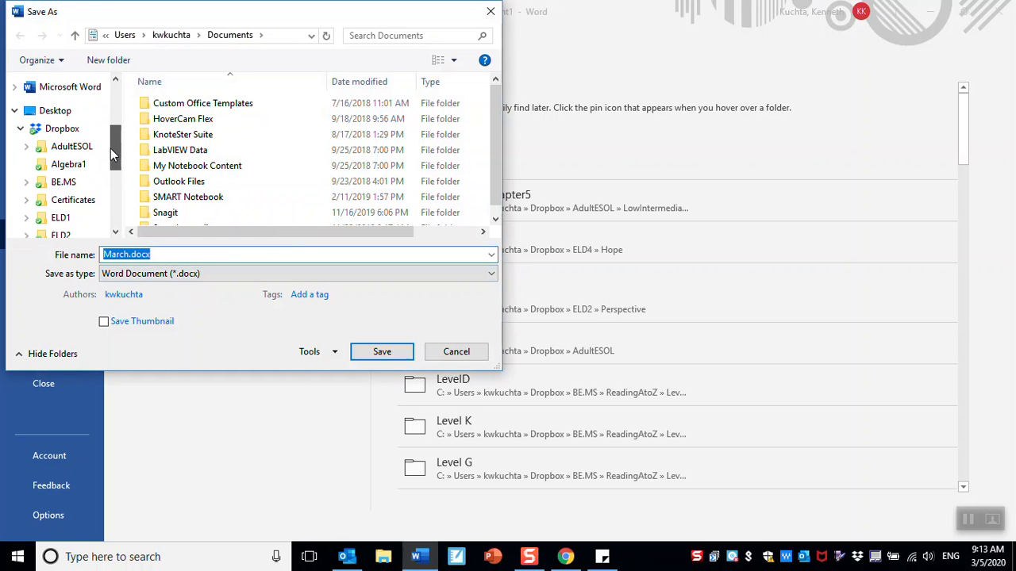
left_click(67, 116)
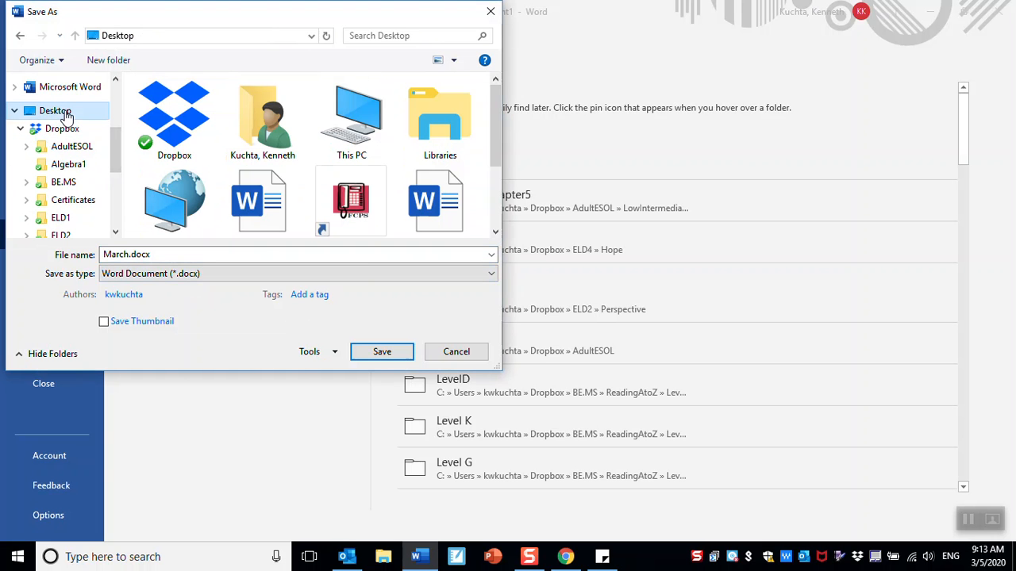
left_click(127, 254)
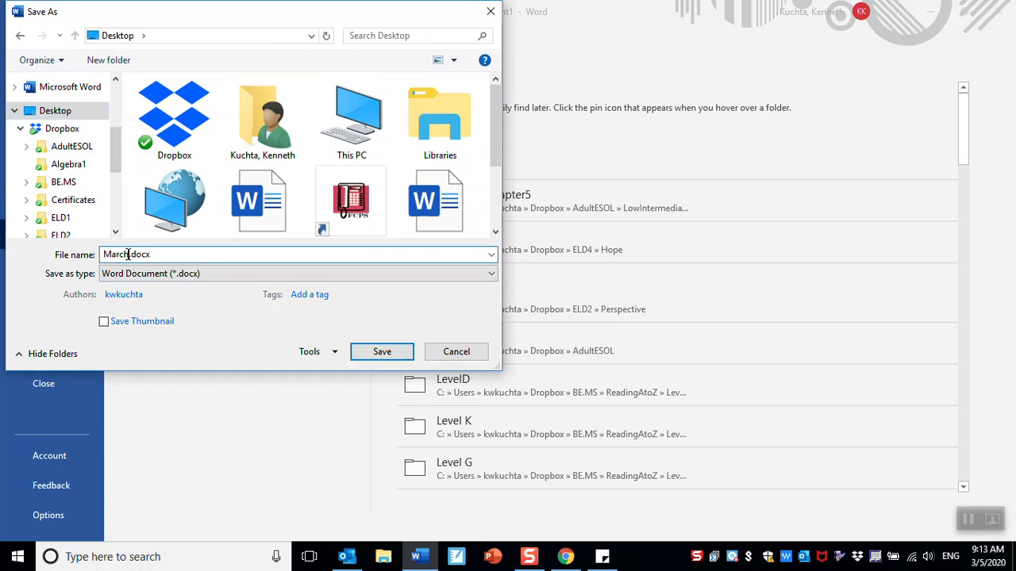
type("2020")
left_click(382, 352)
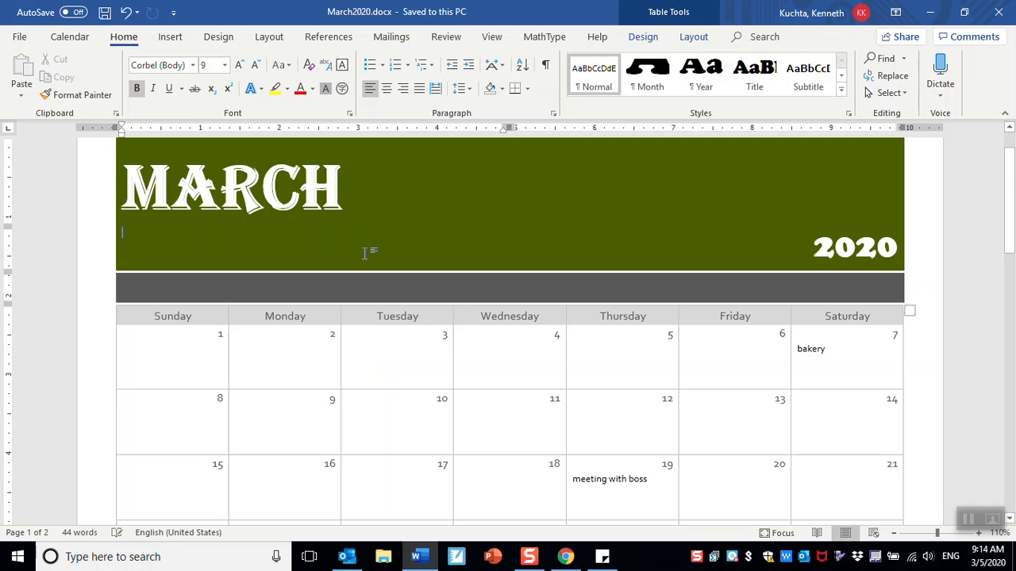
- Reopen March2020.docx from the desktop and keep March 2020 as the calendar dates
left_click(929, 12)
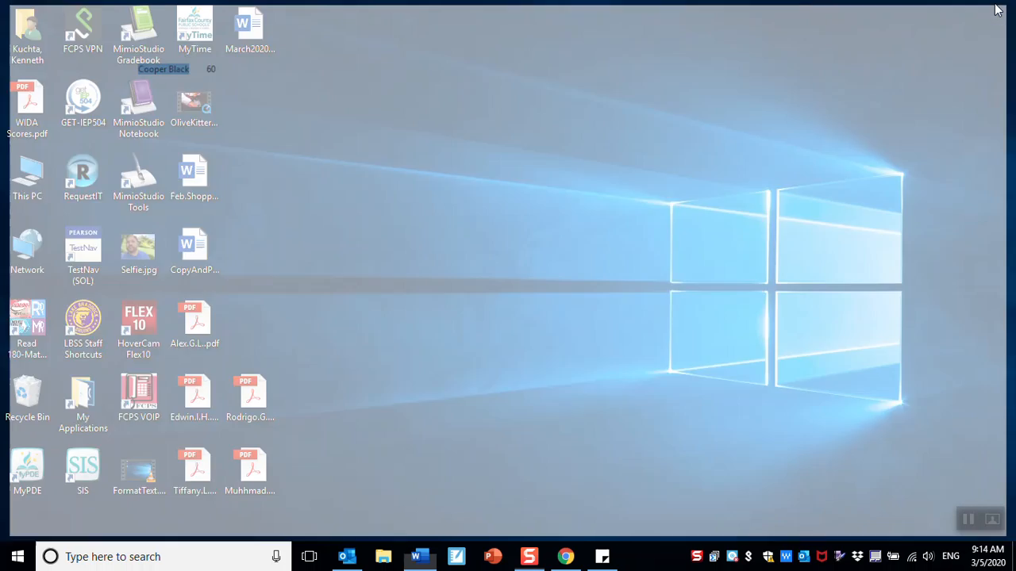
double_click(250, 30)
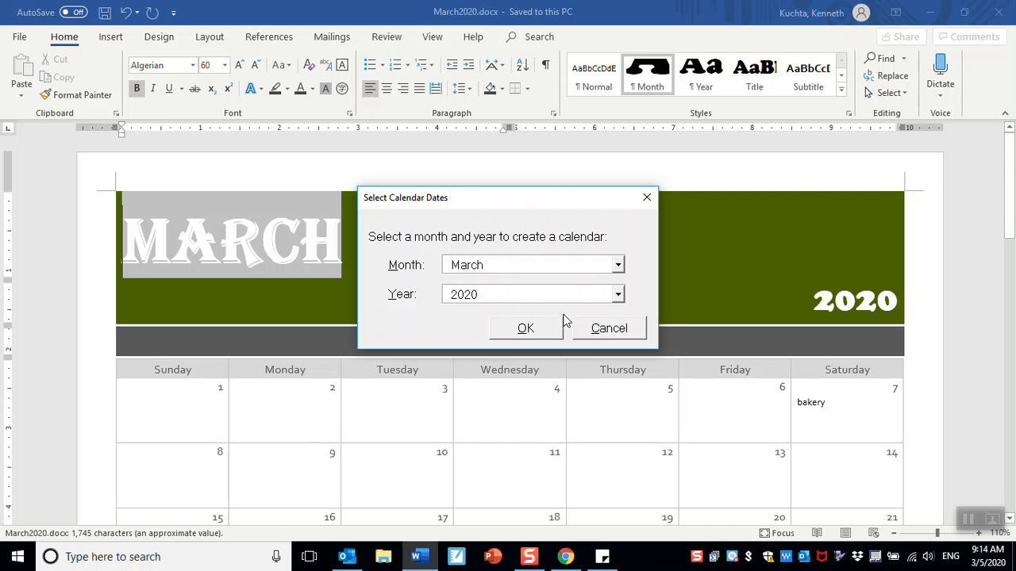
left_click(525, 328)
left_click(641, 333)
scroll(477, 287, "down", 5)
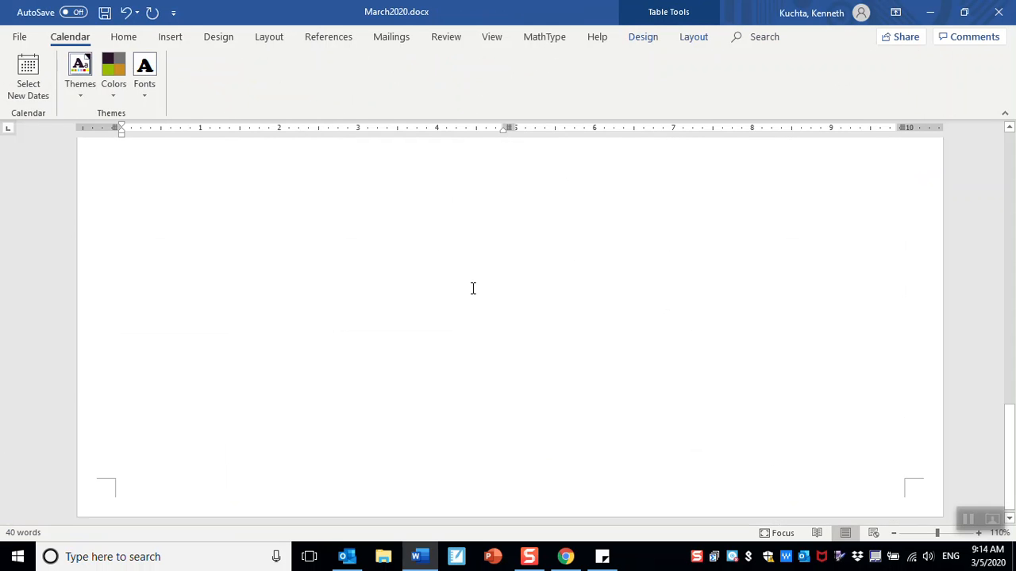